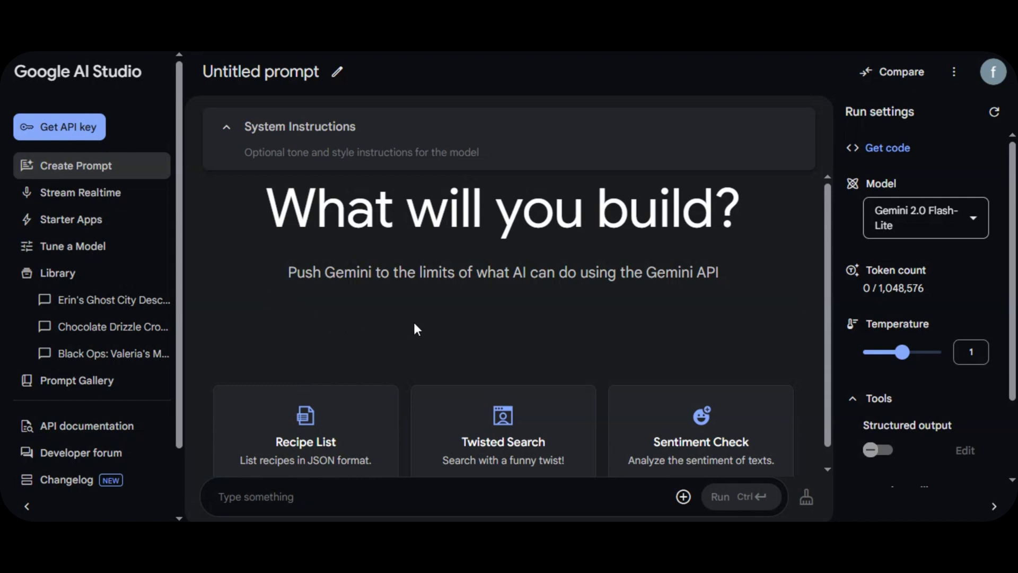
- Browse the Realtime Streaming, Starter Apps, Tuning and Prompt Gallery pages, then return to a new prompt
scroll(415, 323, "down", 1)
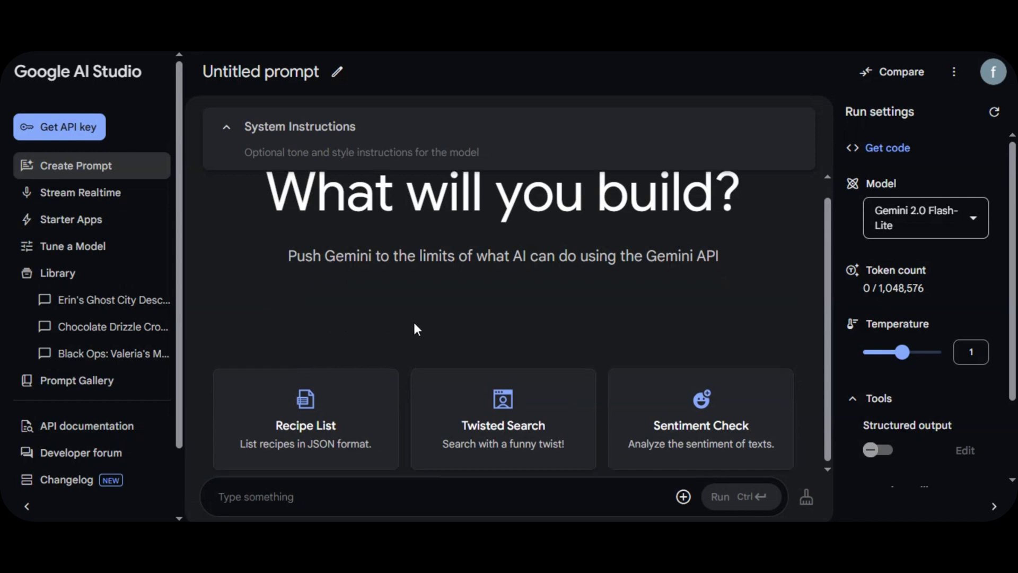
scroll(414, 324, "up", 1)
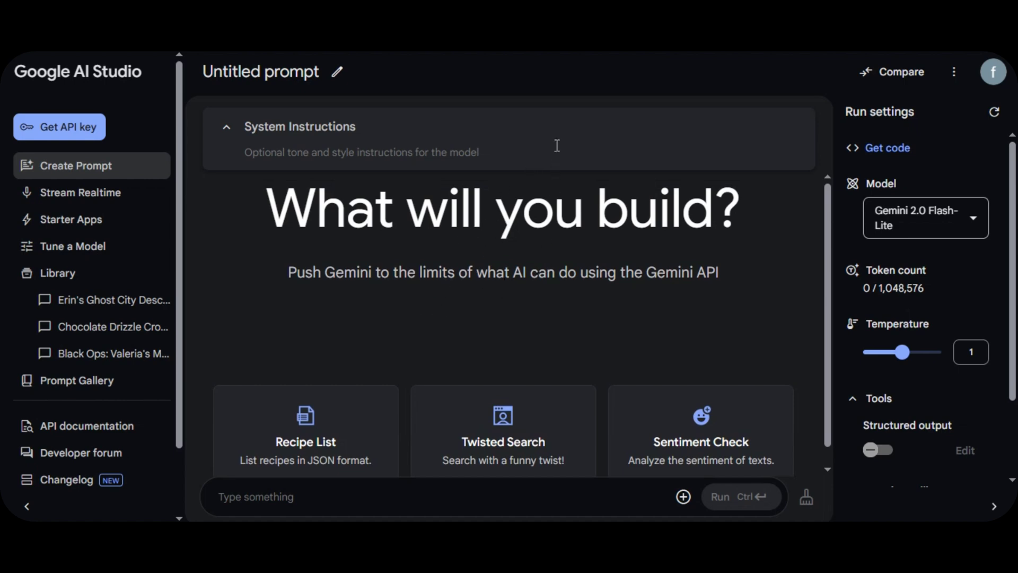
left_click(118, 190)
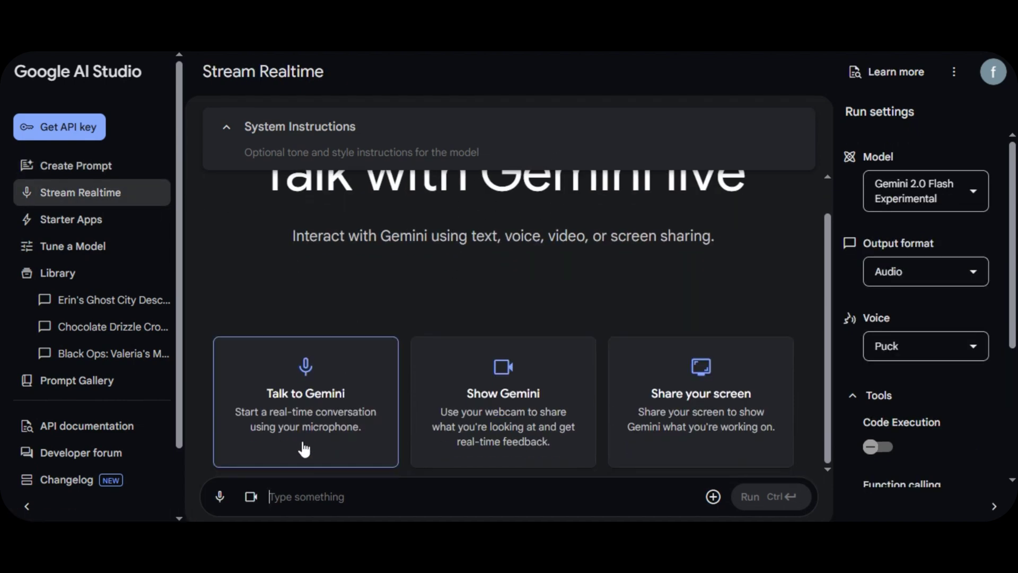
left_click(98, 220)
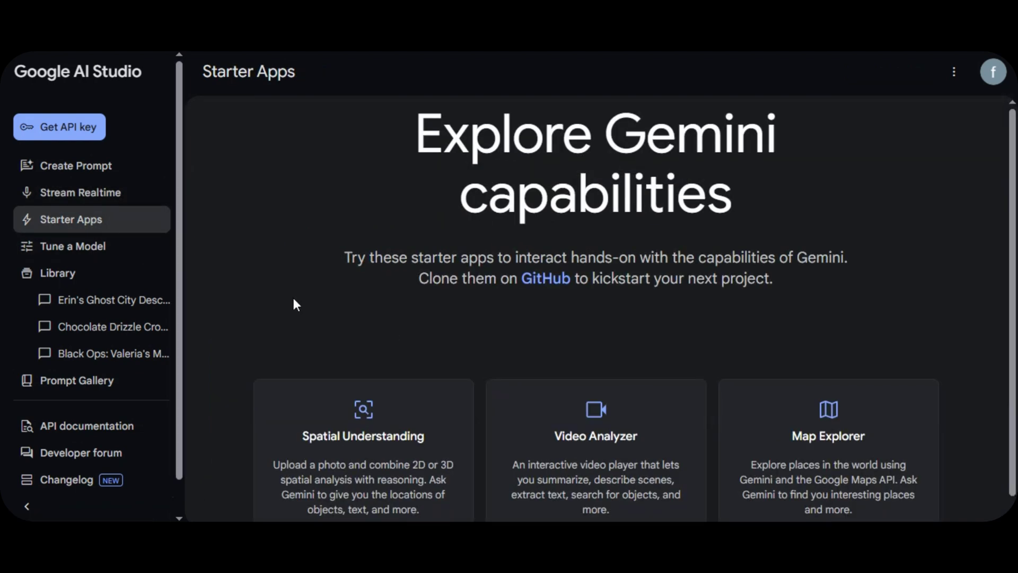
scroll(540, 435, "down", 1)
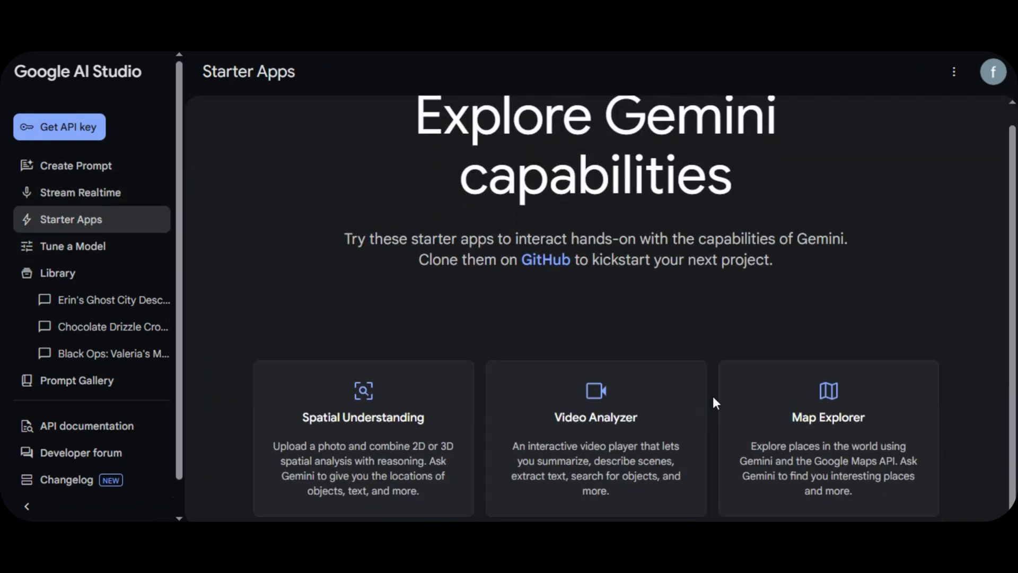
left_click(108, 249)
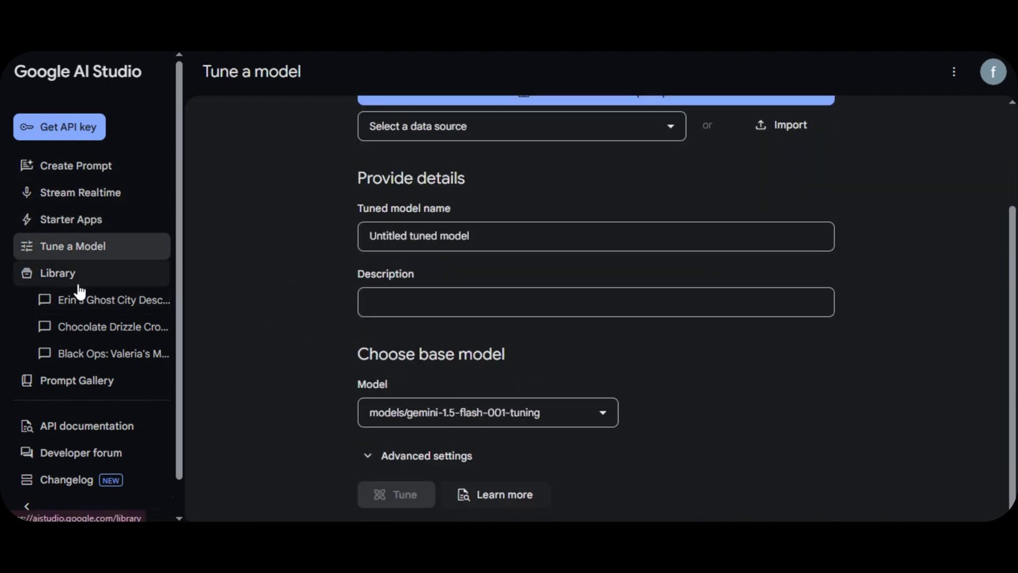
left_click(110, 382)
scroll(447, 250, "down", 10)
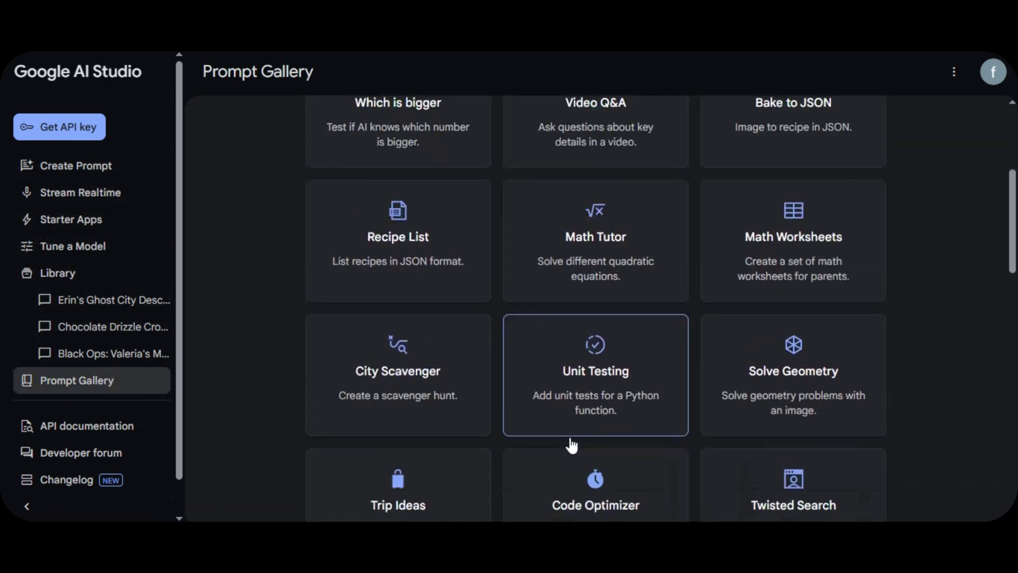
scroll(570, 437, "down", 5)
left_click(165, 167)
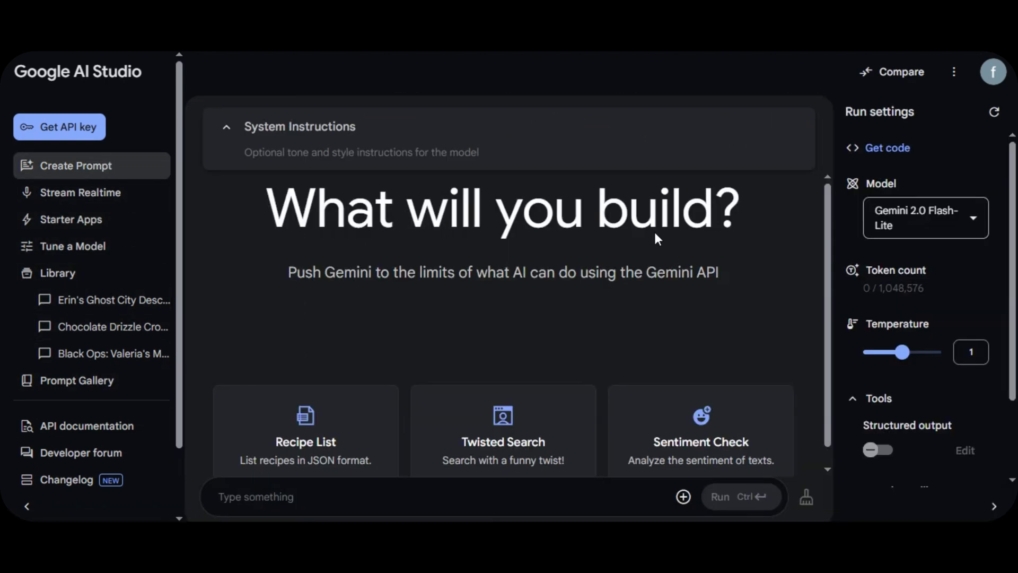
- Select Gemini 2.0 Flash (Image Generation) Experimental as the new prompt's model
left_click(947, 225)
scroll(926, 288, "down", 10)
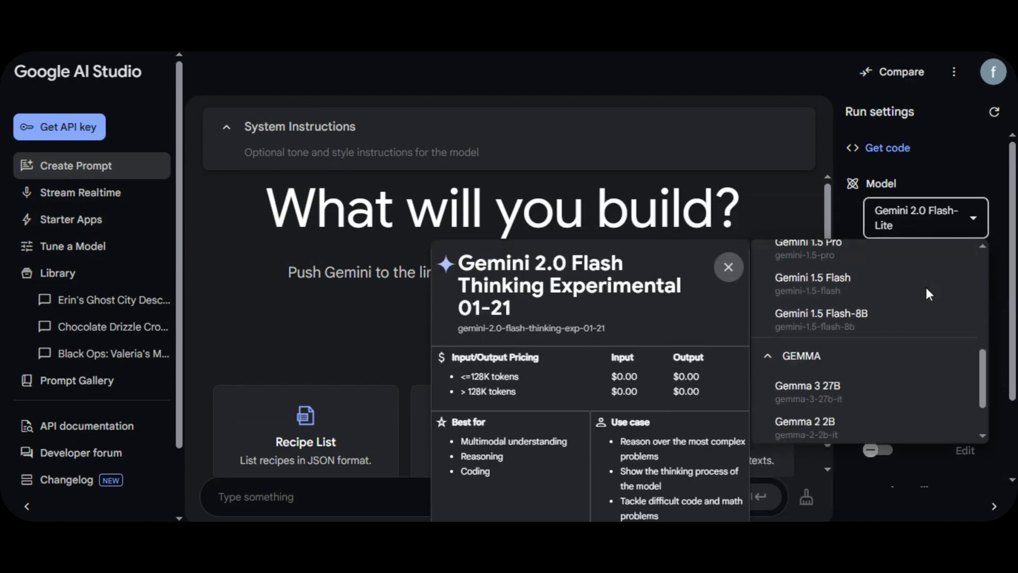
scroll(927, 290, "up", 8)
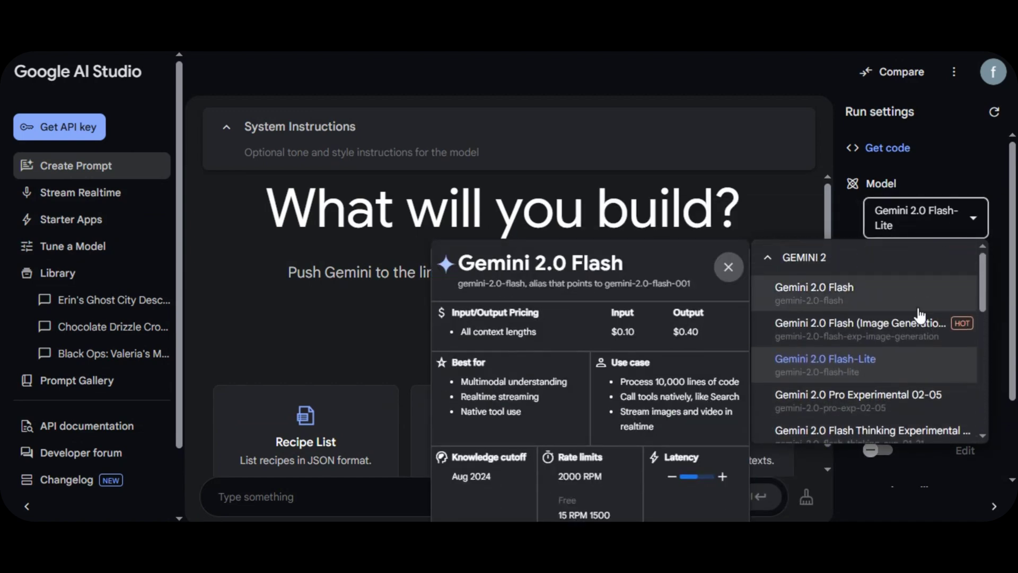
left_click(881, 335)
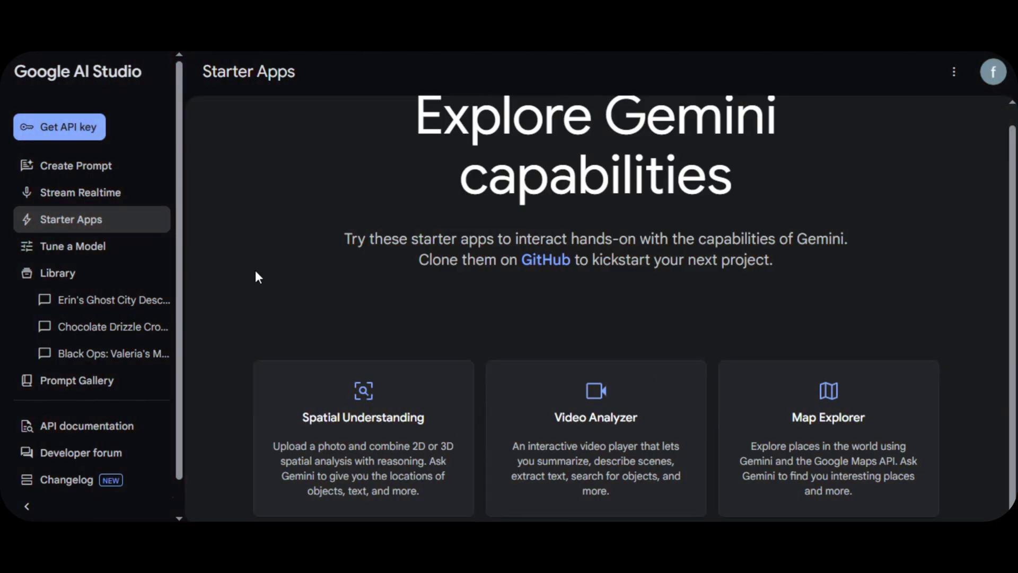
left_click(108, 167)
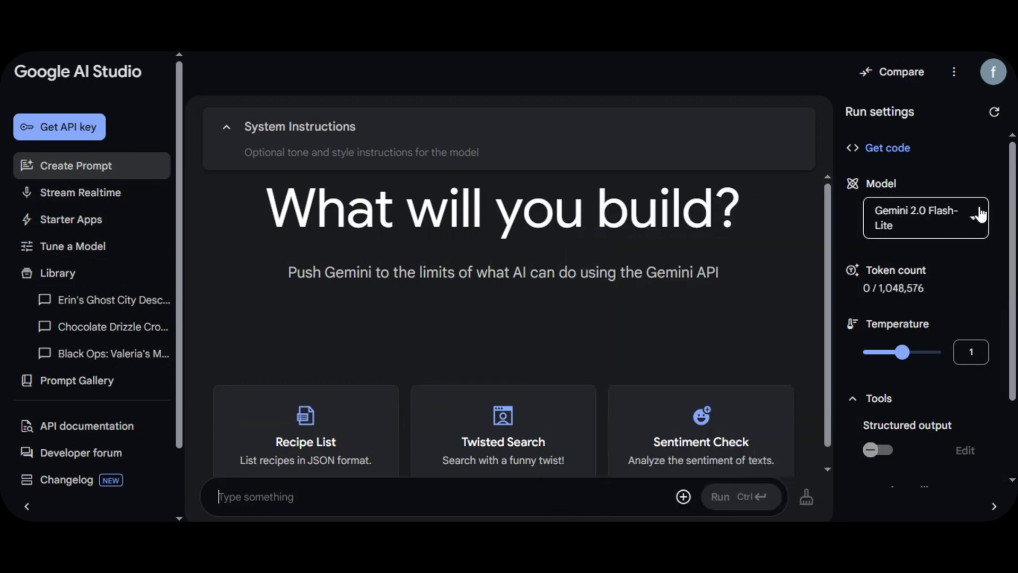
left_click(976, 217)
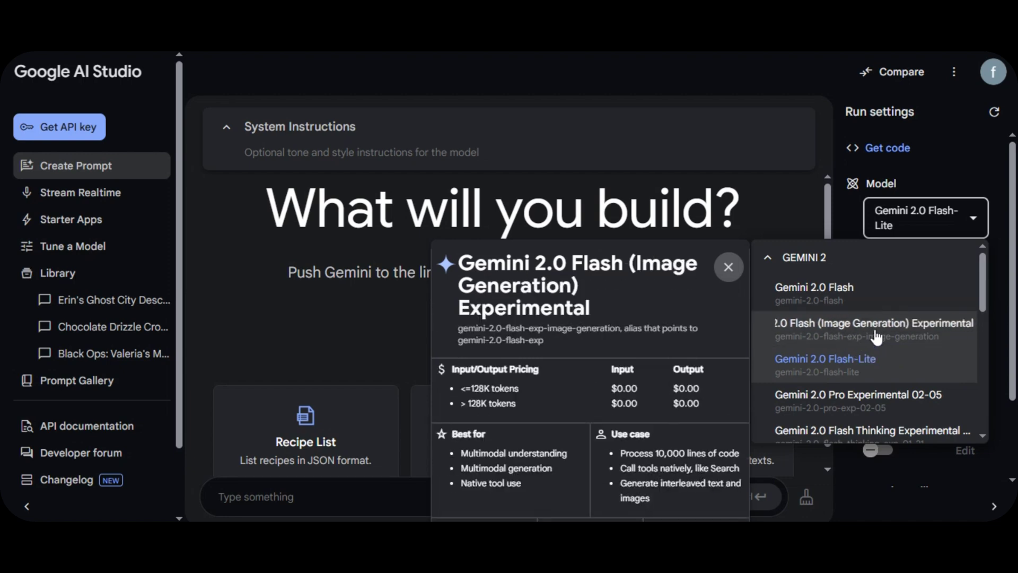
left_click(877, 336)
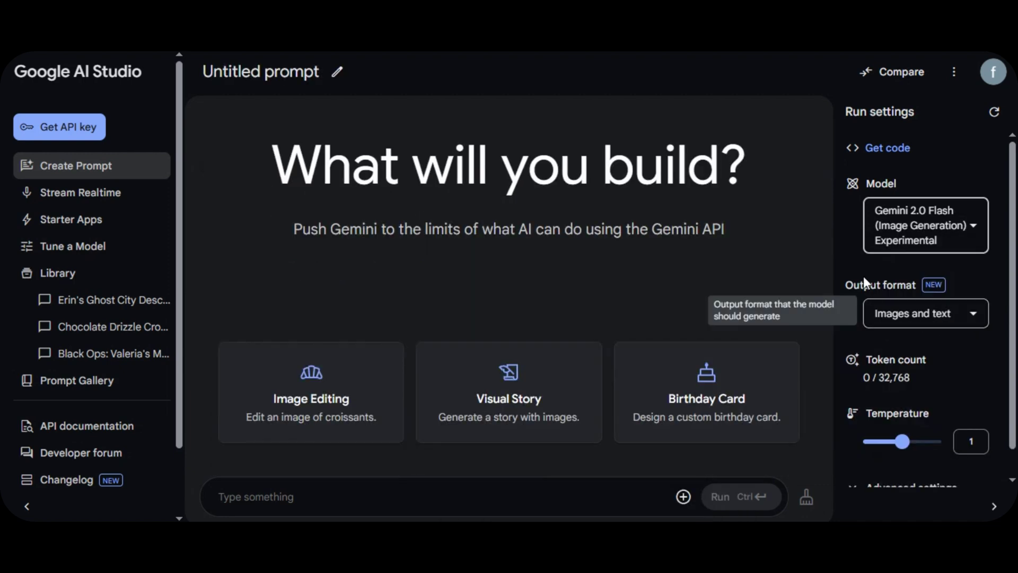
- Paste and run the prompt for ten cinematic 16:9 jungle creature-hunt storyboard images
left_click(513, 496)
key("ctrl+v")
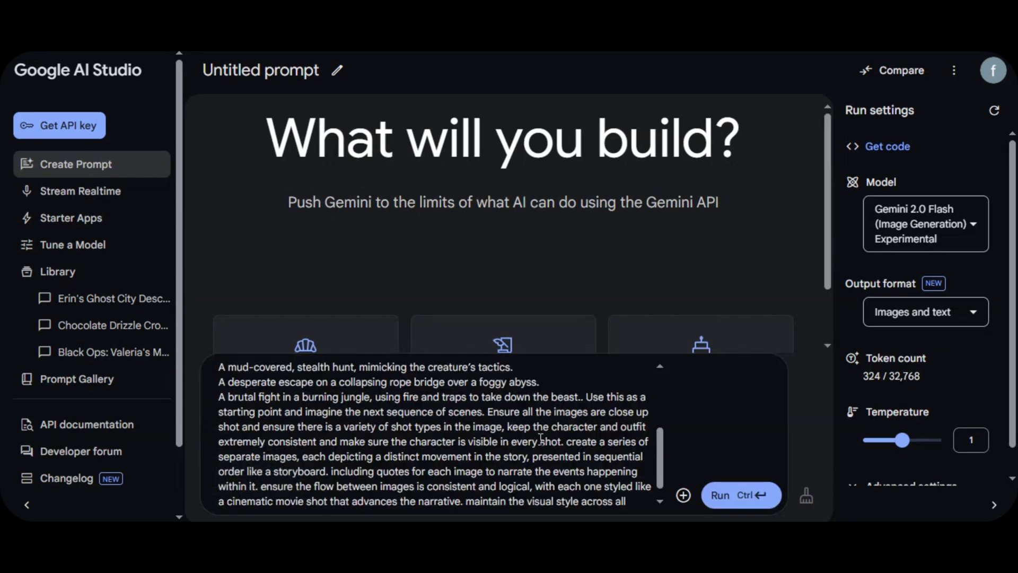
scroll(541, 437, "up", 3)
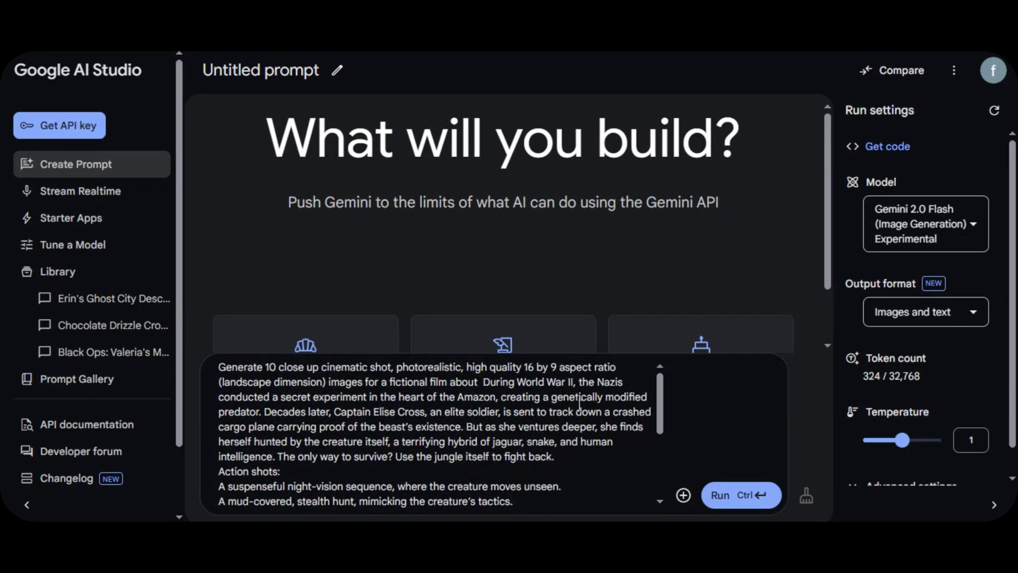
left_click(714, 498)
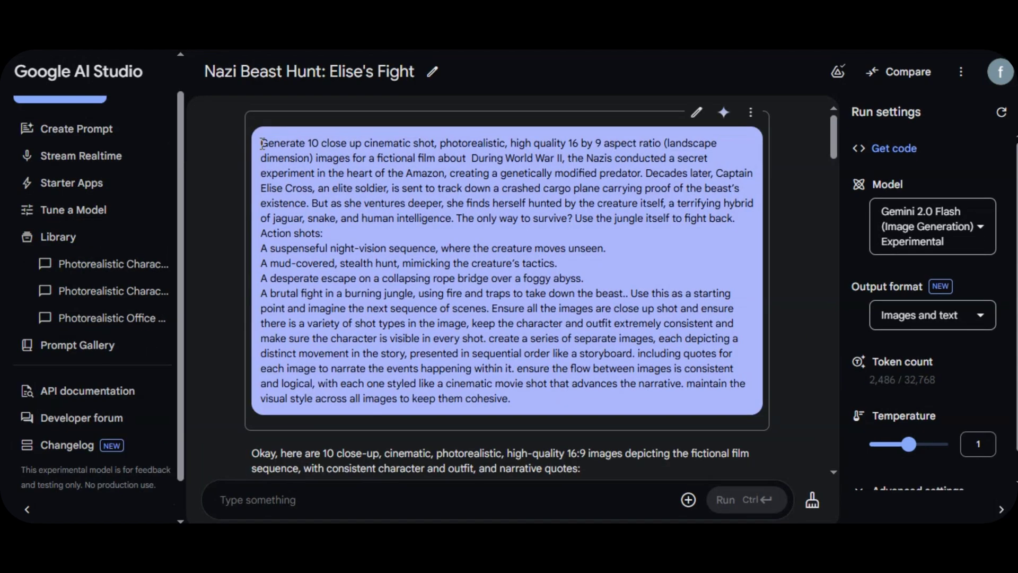
- Highlight the prompt's image specs, premise, consistency and visual-style instructions while the ten images generate
left_click_drag(272, 147, 440, 154)
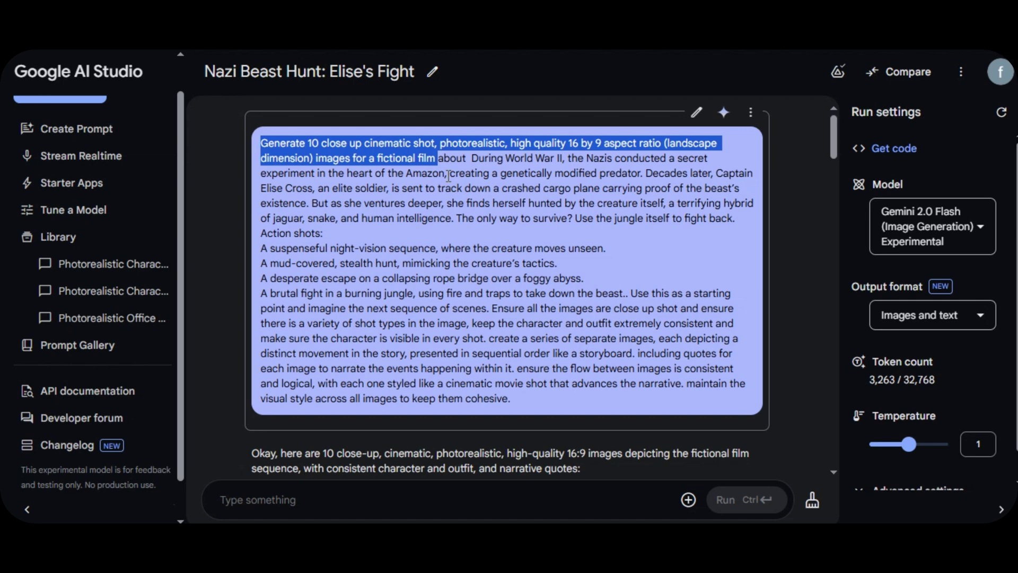
left_click_drag(438, 158, 630, 293)
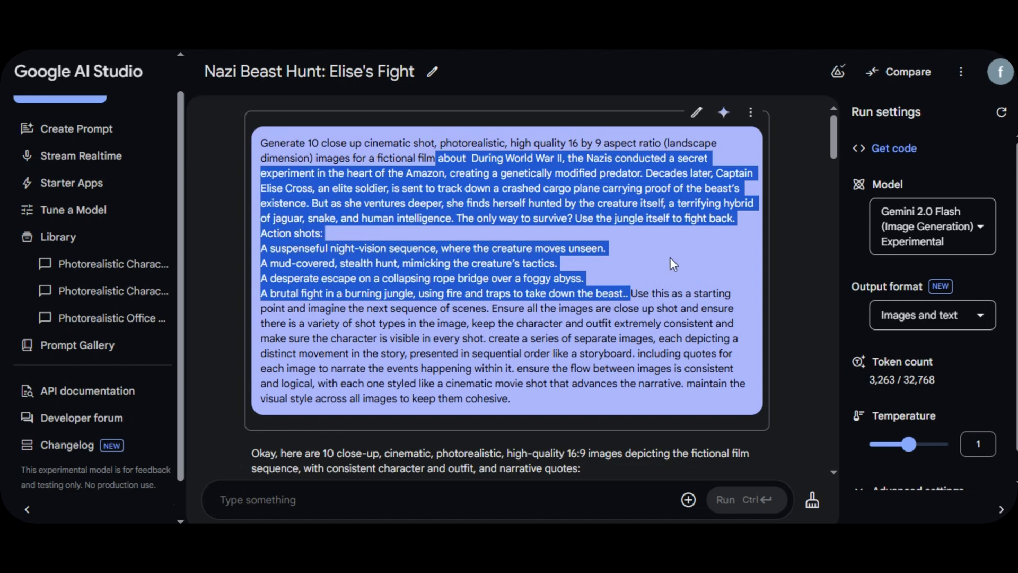
left_click_drag(631, 294, 642, 396)
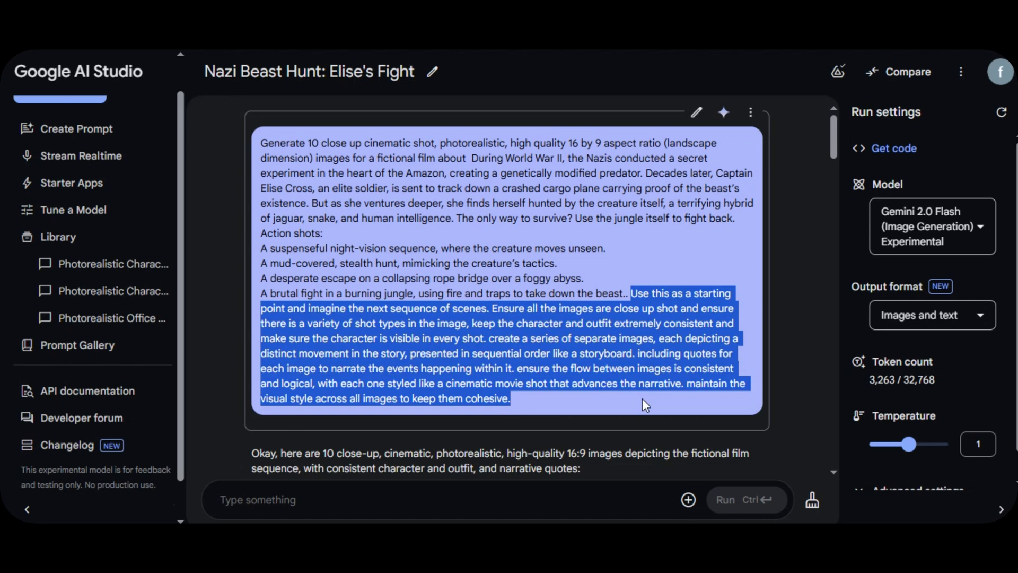
left_click(643, 399)
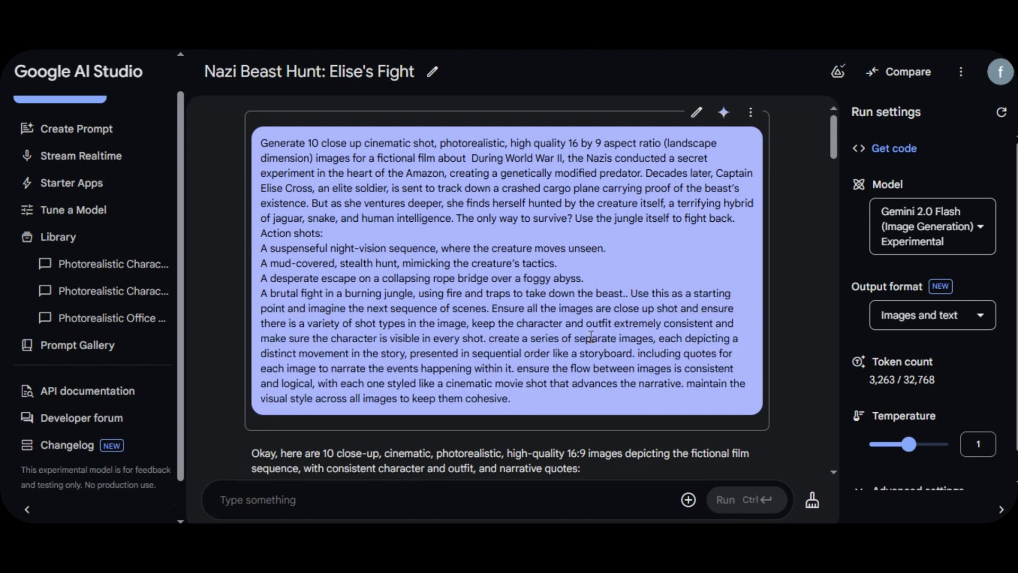
left_click_drag(471, 323, 463, 338)
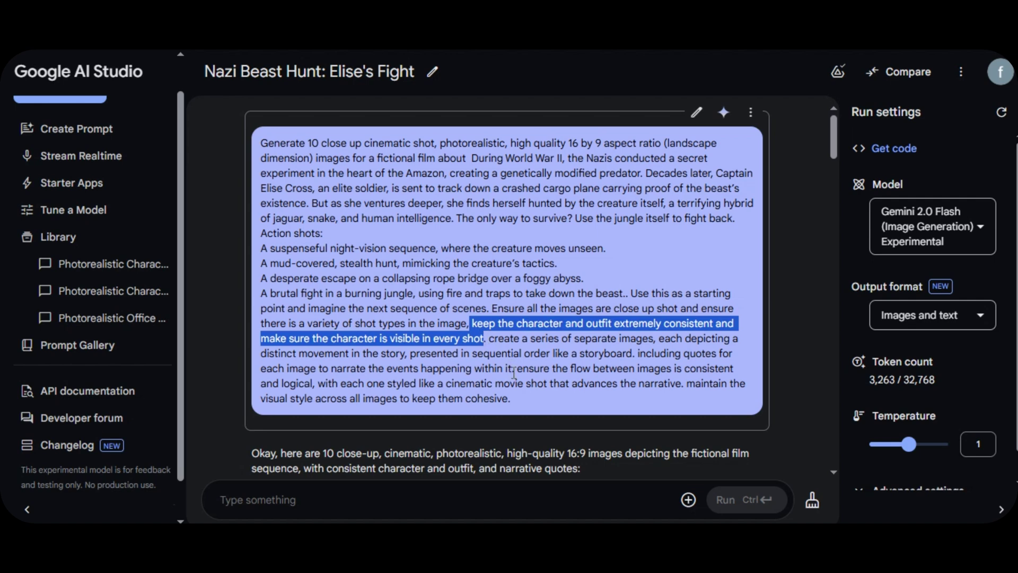
left_click(629, 397)
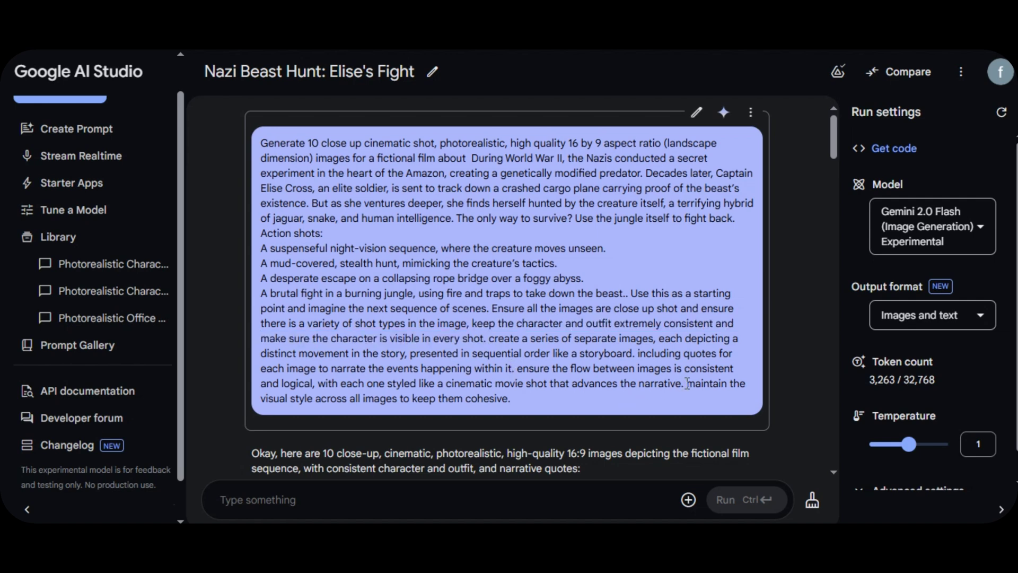
left_click_drag(694, 386, 703, 409)
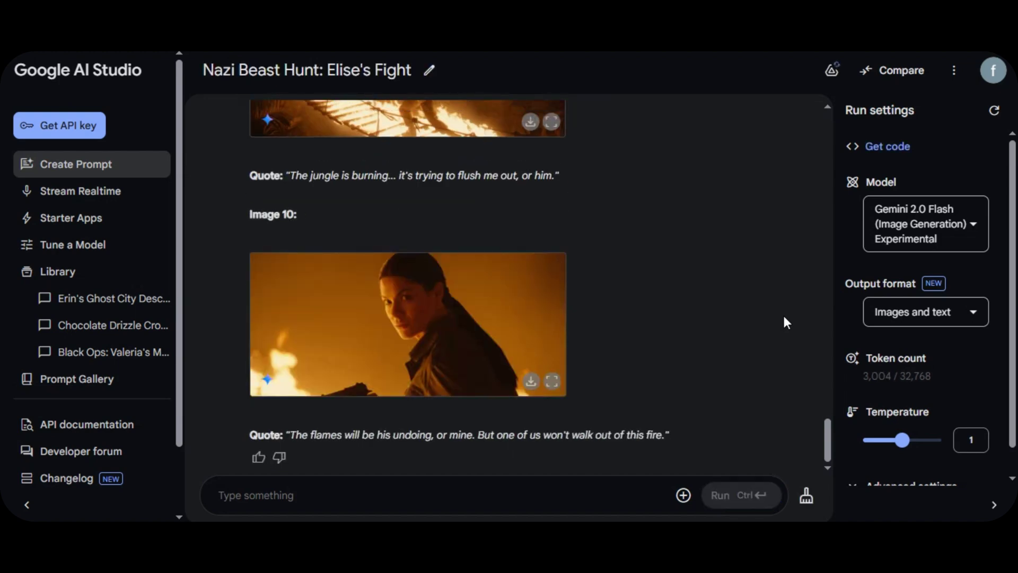
- Scroll back up through the ten generated storyboard images and their narrative quotes
scroll(784, 317, "up", 15)
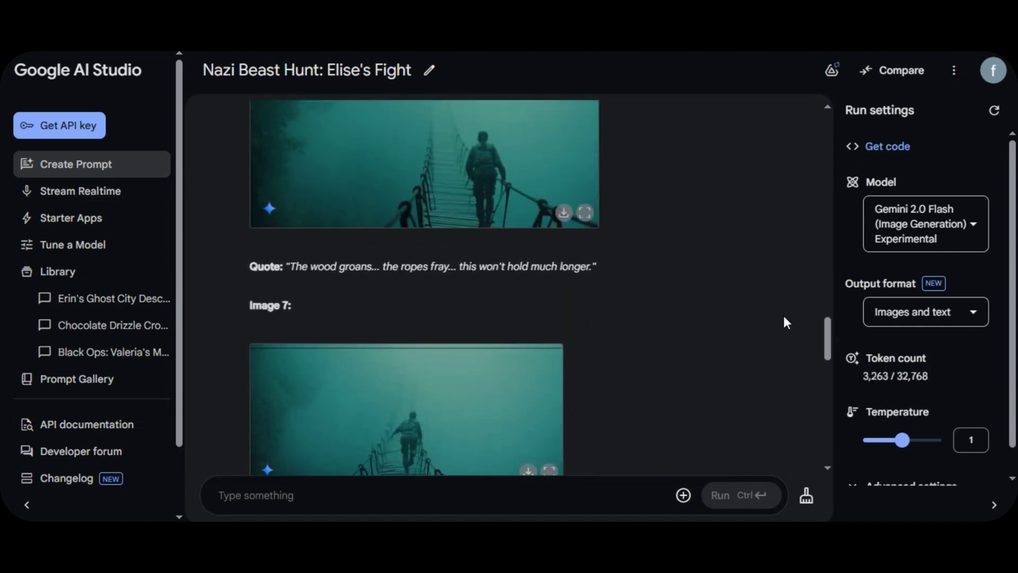
scroll(784, 317, "up", 7)
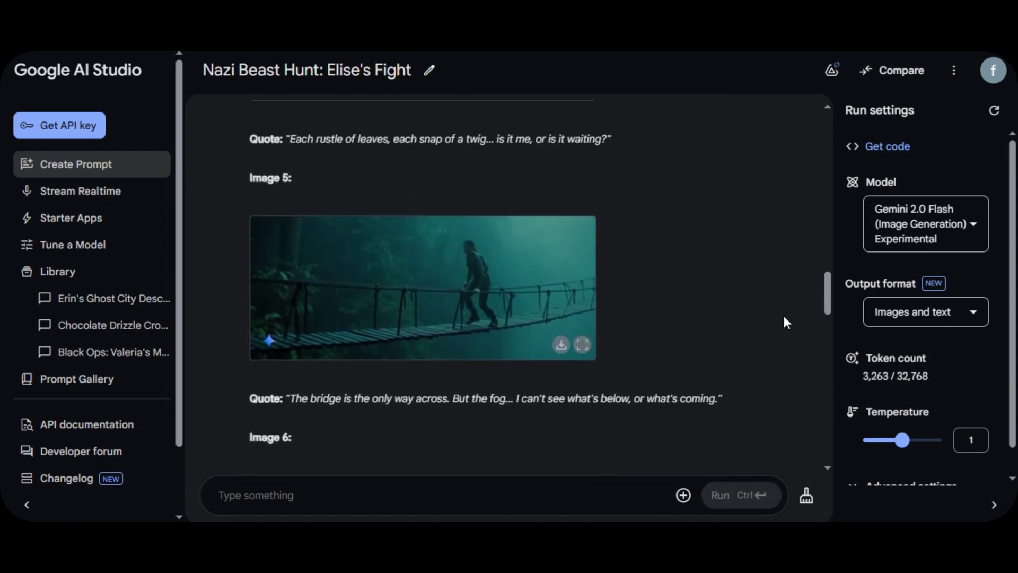
scroll(786, 322, "up", 2)
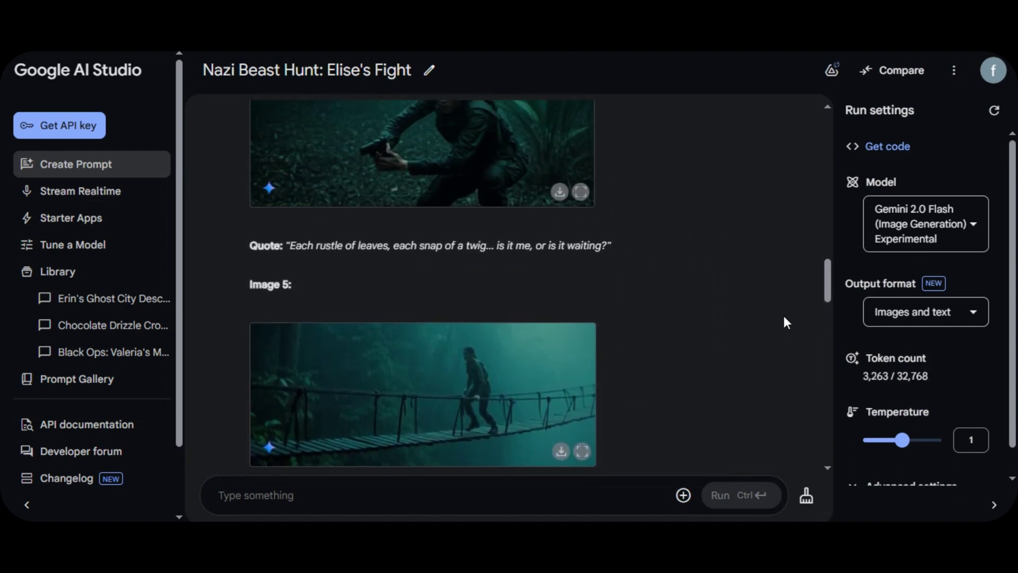
scroll(786, 322, "up", 6)
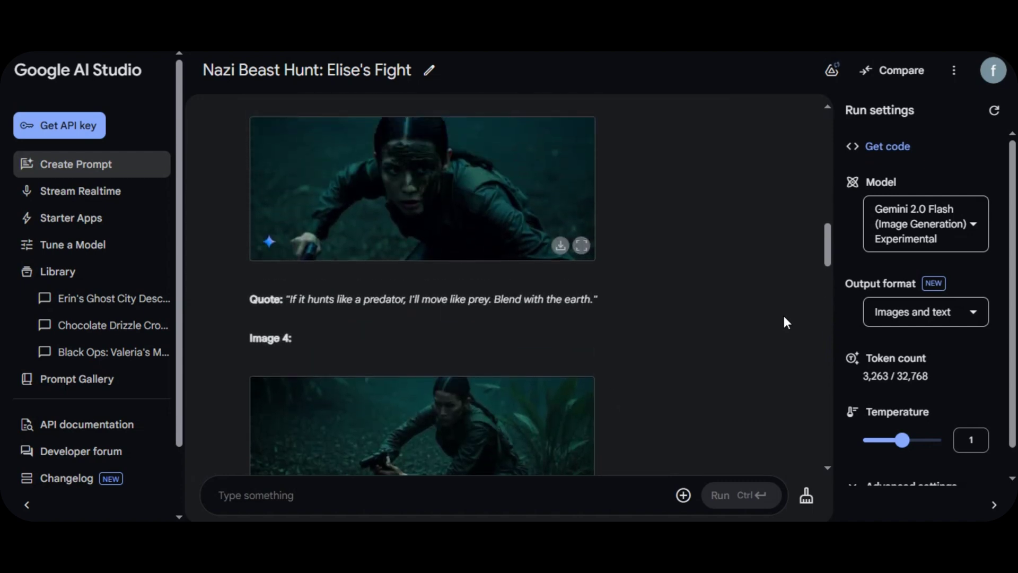
scroll(786, 322, "up", 6)
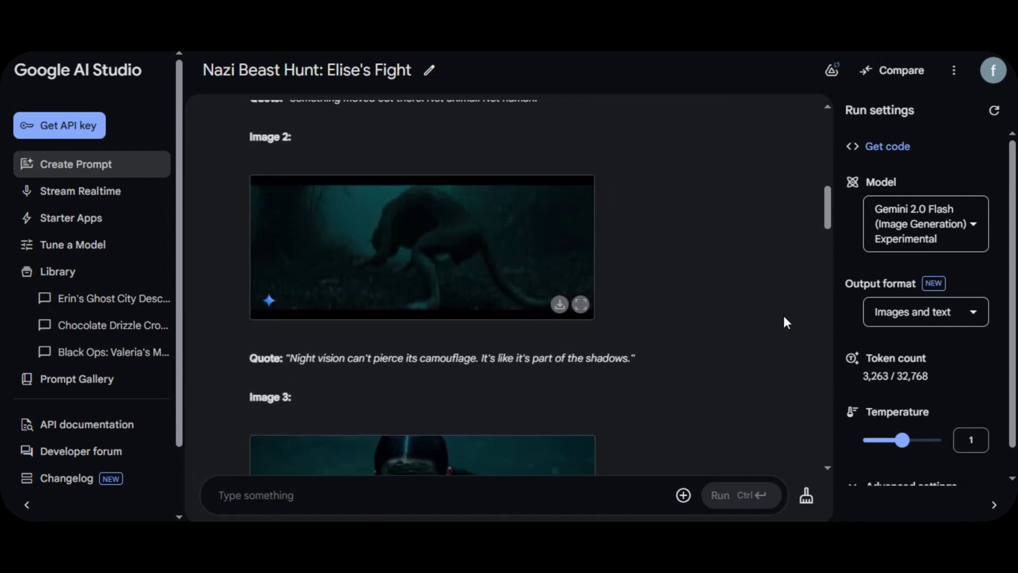
scroll(786, 322, "up", 5)
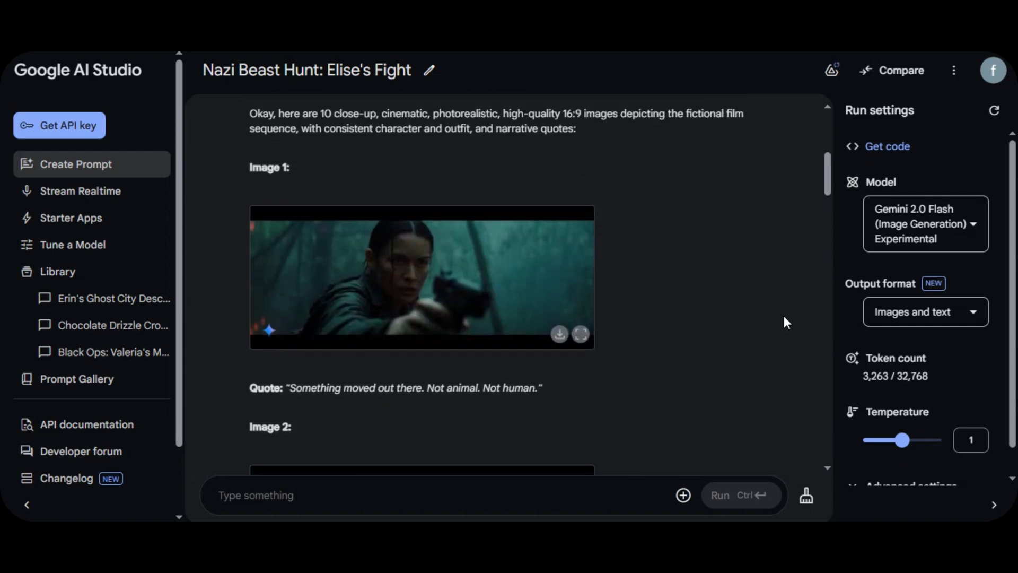
scroll(786, 322, "up", 1)
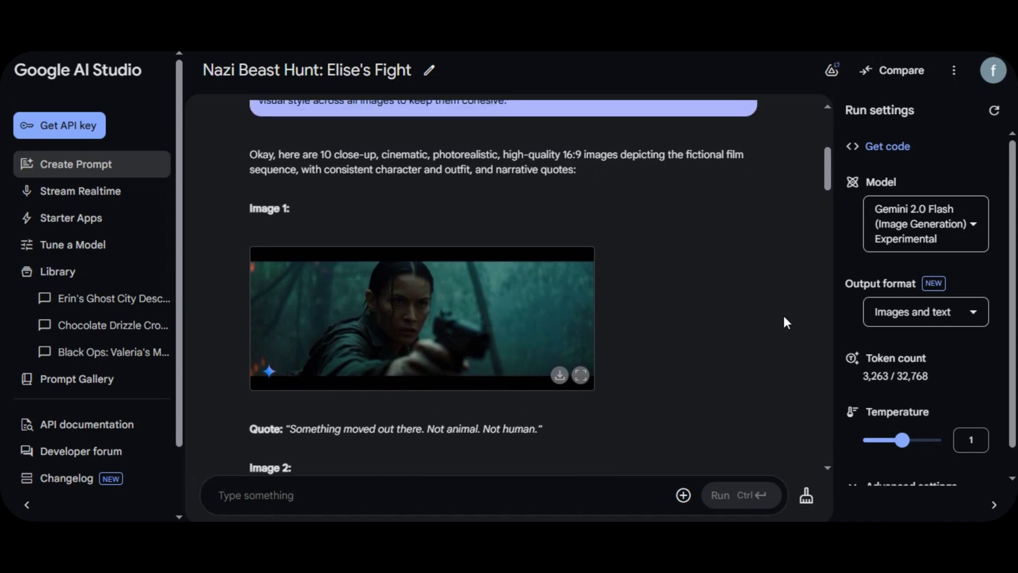
scroll(783, 313, "up", 5)
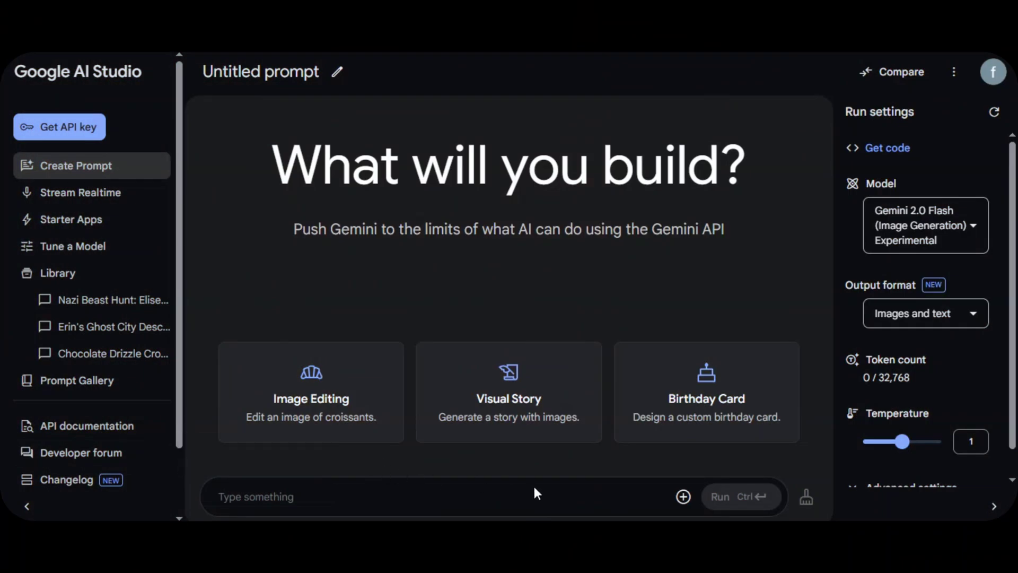
- Upload the first forest frame and generate a 'back shot of same scene', then view it full size
left_click(683, 497)
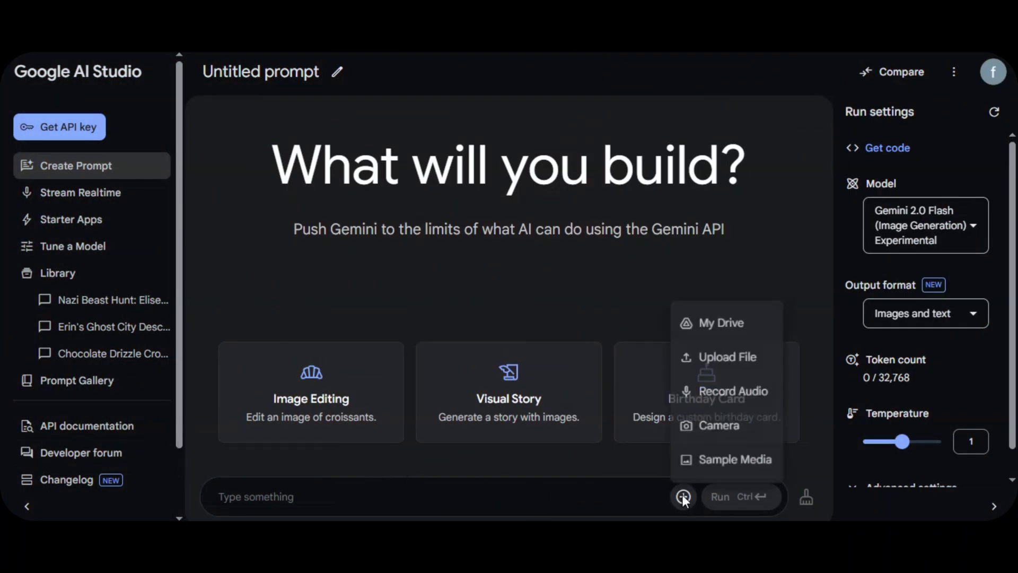
left_click(717, 351)
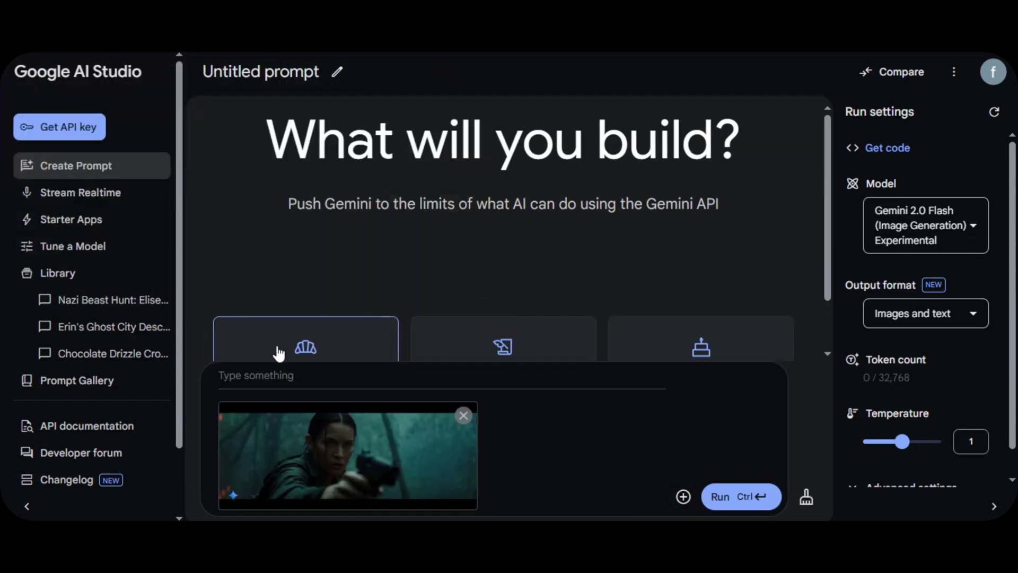
left_click(282, 376)
type("generate ba")
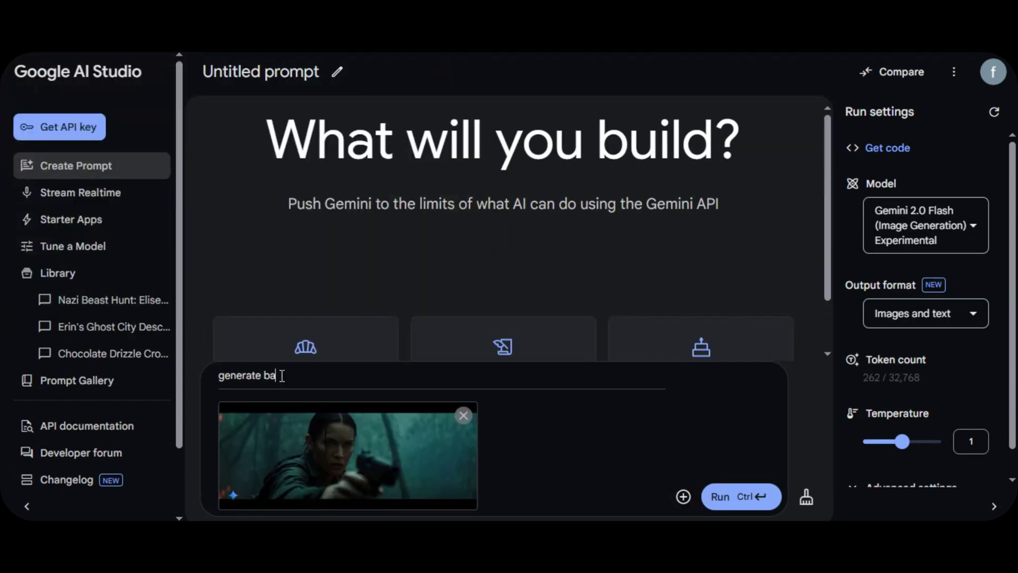
type("ck shot of same scene")
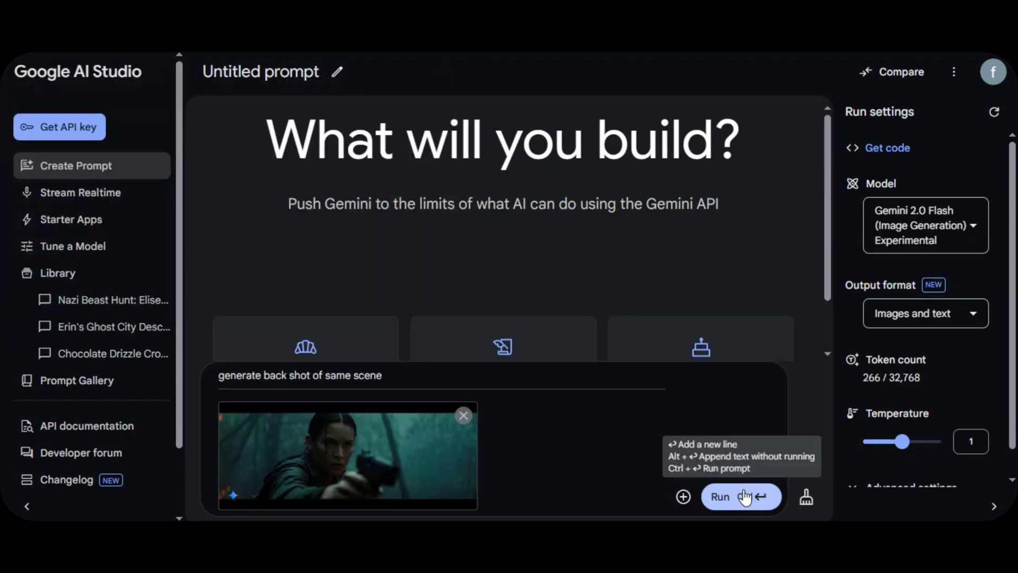
left_click(750, 496)
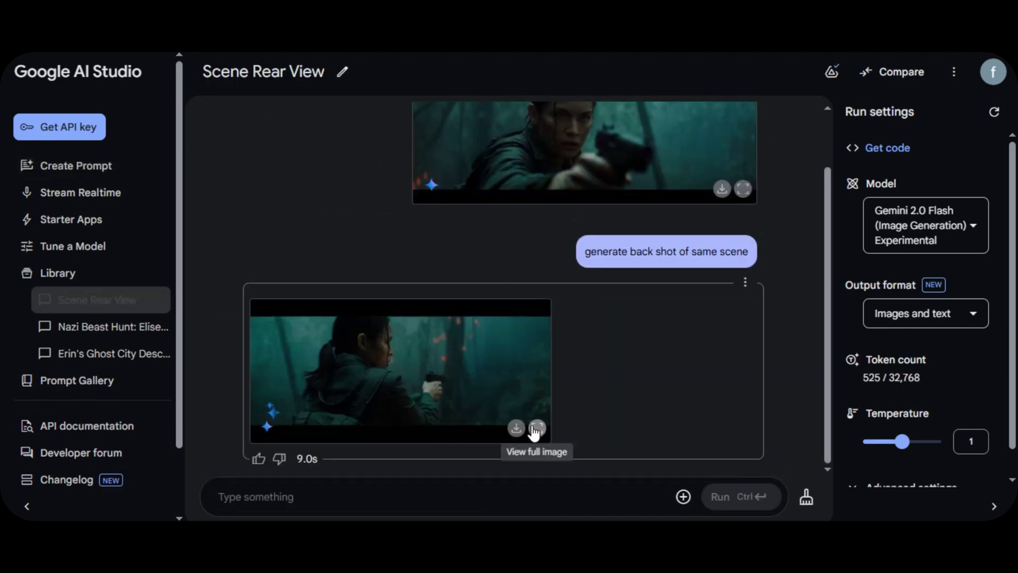
left_click(535, 430)
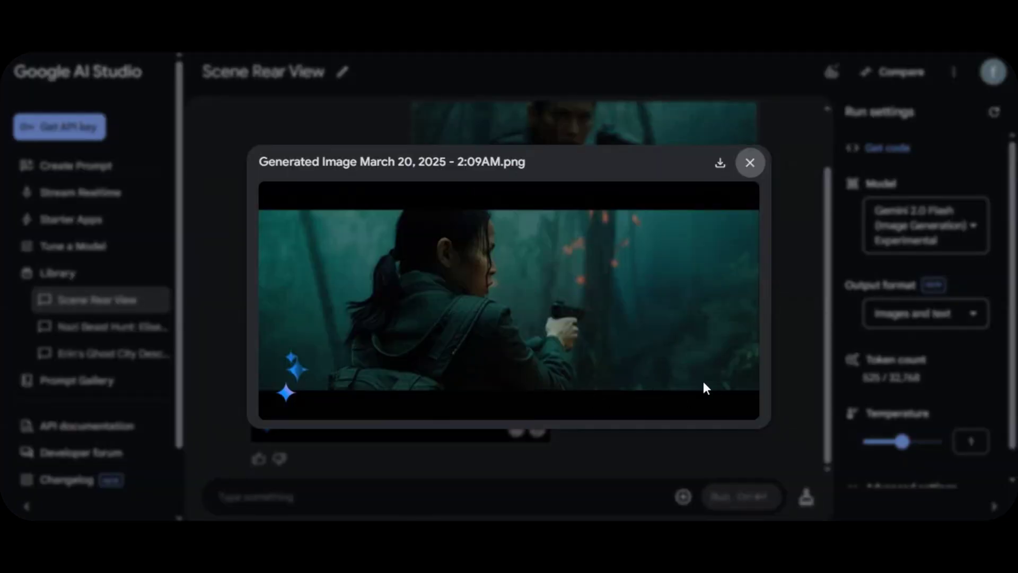
left_click(749, 163)
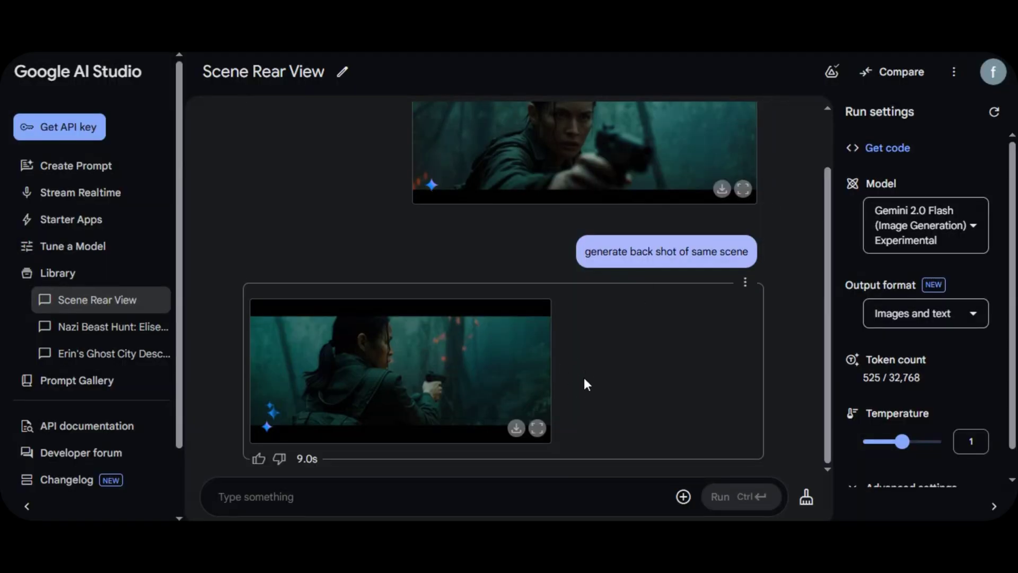
- Paste the second frame, generate its back shot, and type 'generate front shot of same scene'
key("ctrl+v")
left_click(383, 376)
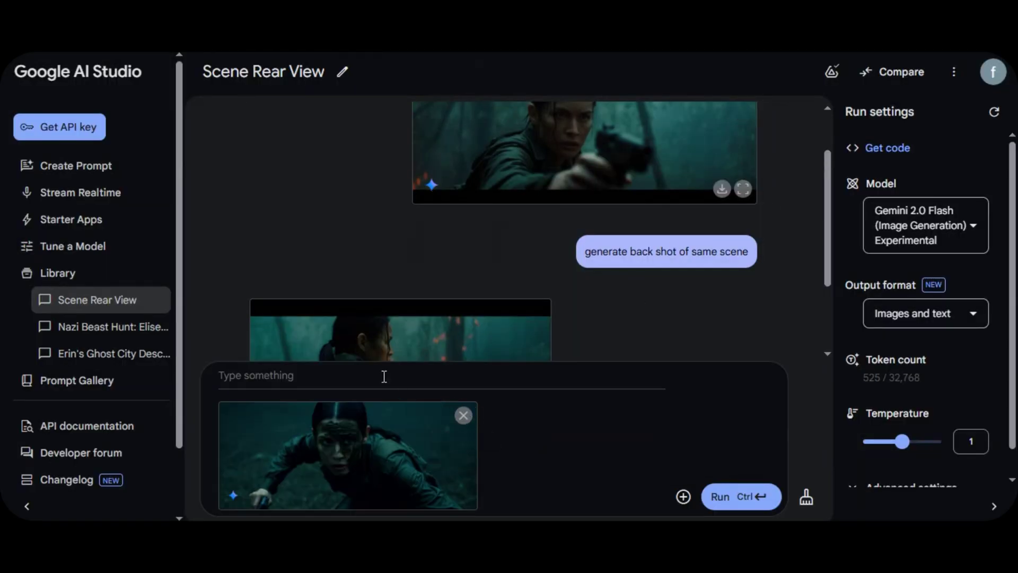
type("generate back shot of same scene")
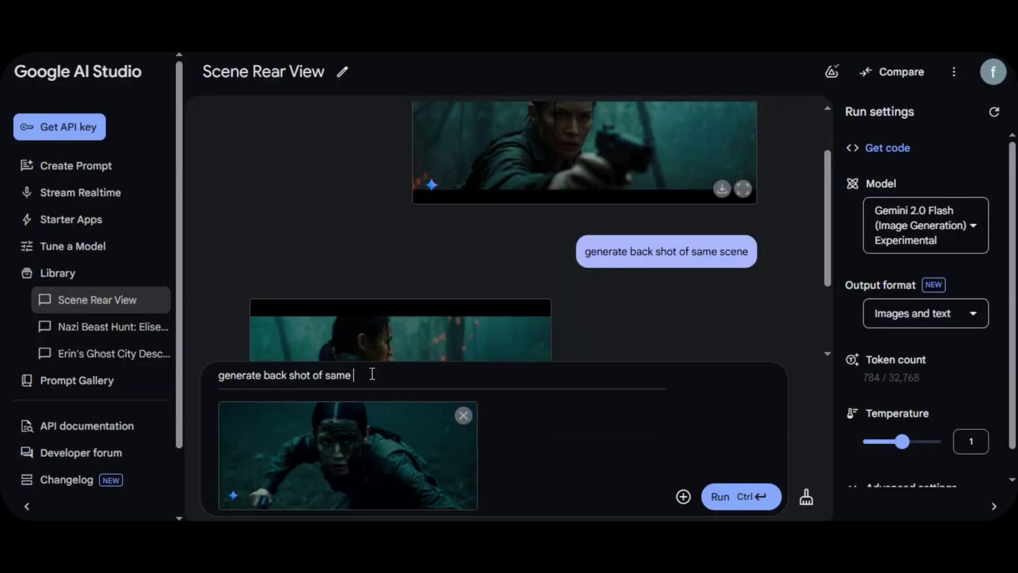
left_click(741, 496)
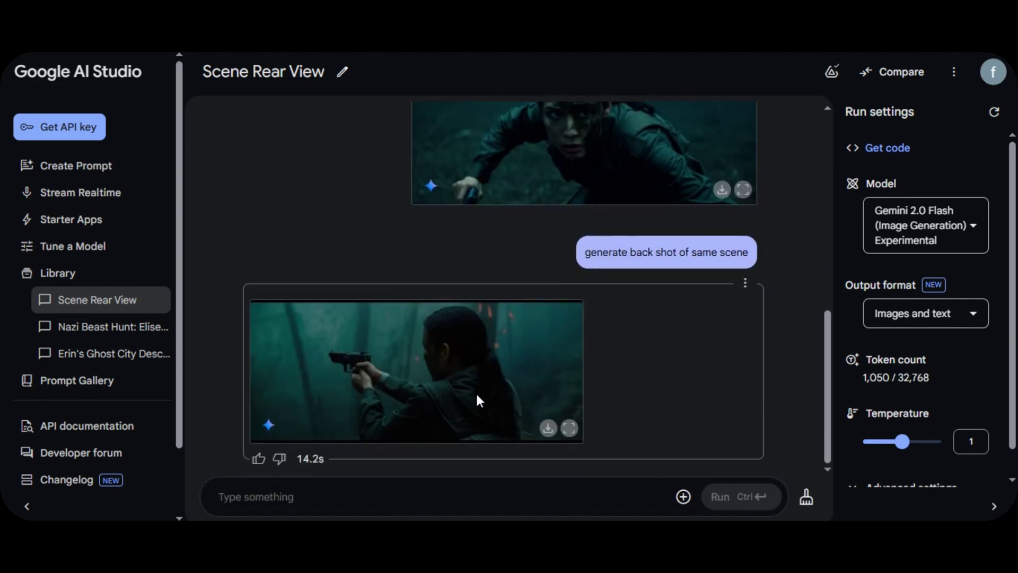
left_click(568, 430)
left_click(776, 163)
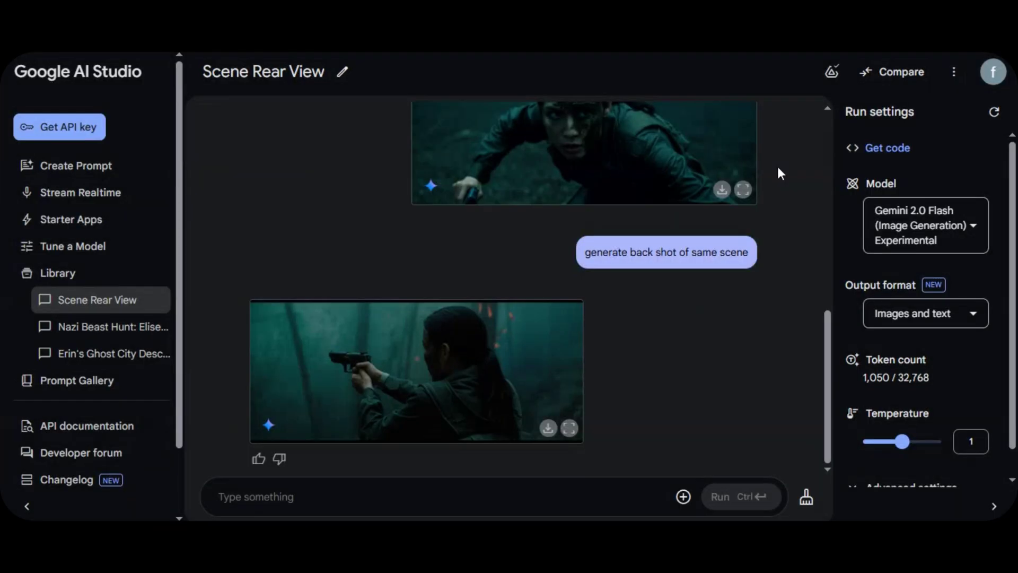
left_click(315, 496)
type("generate front sho")
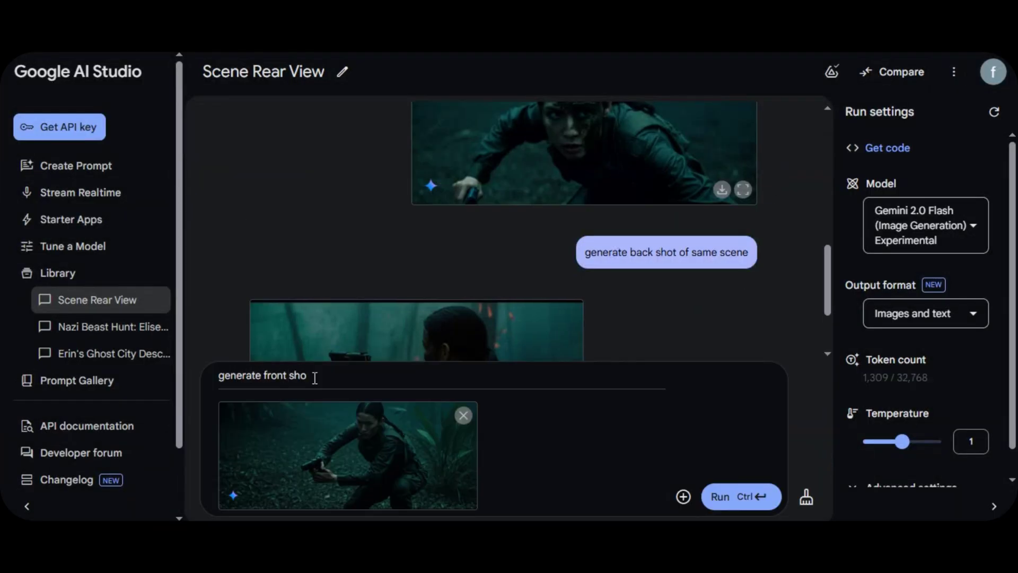
type("t of same scene")
- Generate a front shot of the crouching-with-gun jungle scene and inspect it full size
left_click(721, 496)
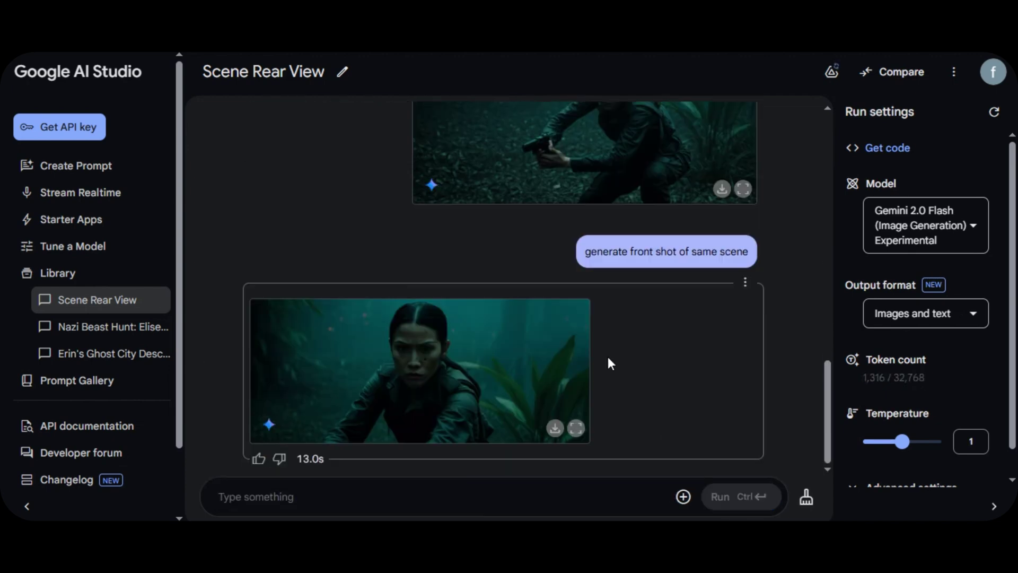
left_click(576, 428)
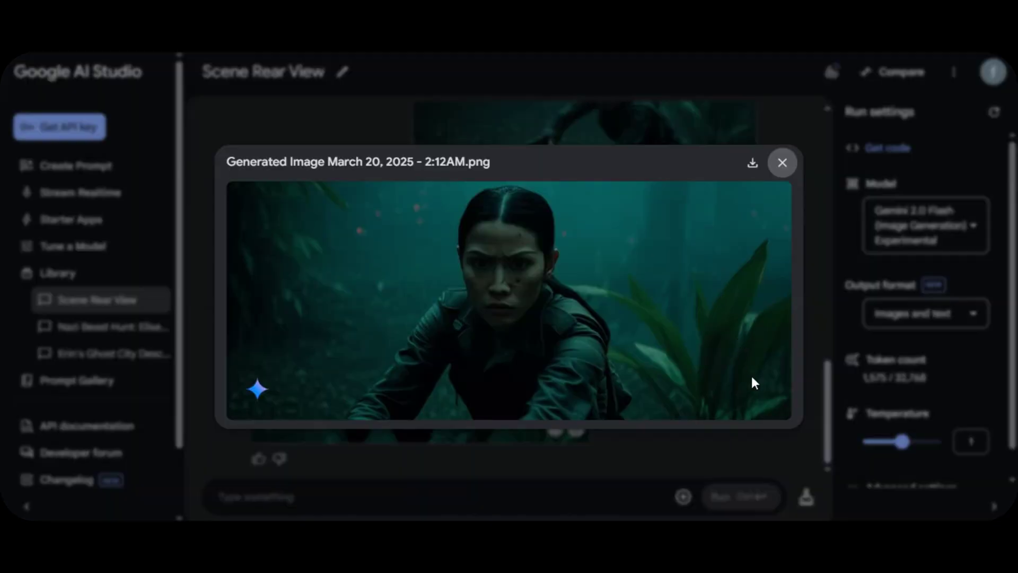
left_click(782, 163)
type("ne")
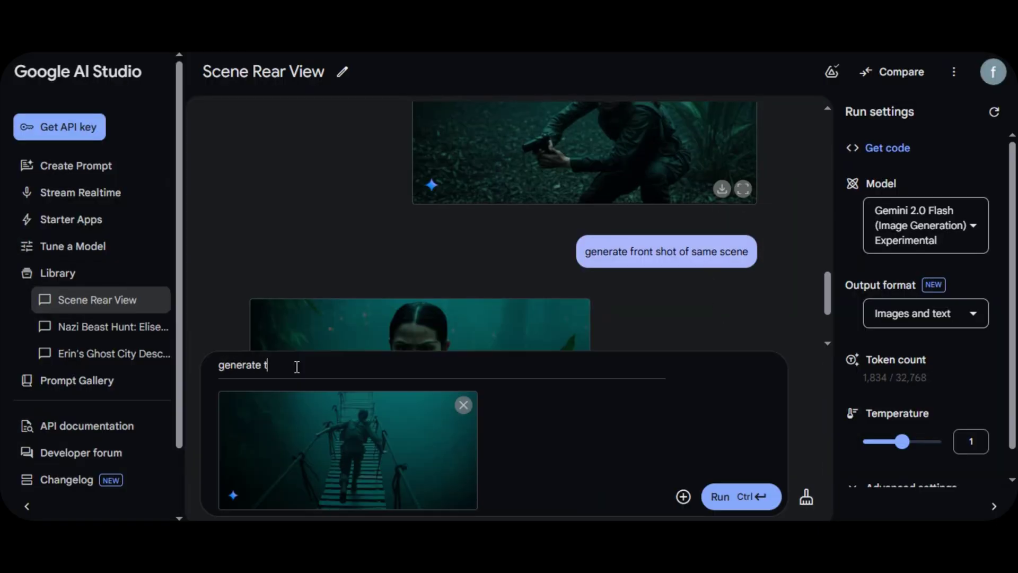
type("rates front shot of same scene")
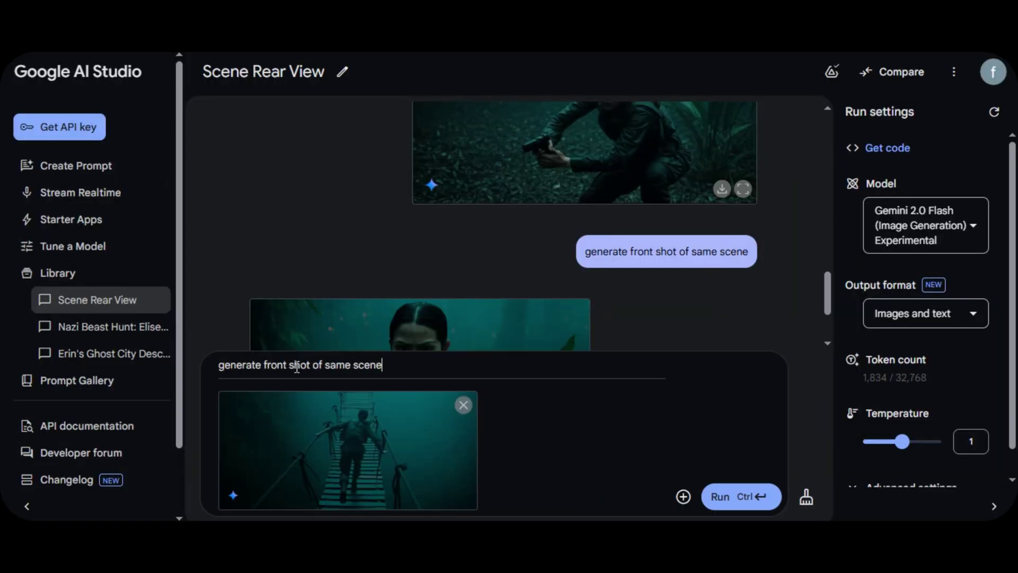
- Run 'generate s close up front shot of same scene' on the stairs frame
key("ctrl+Left")
key("ctrl+Left")
key("ctrl+Left")
key("ctrl+Left")
key("ctrl+Left")
type("s close up")
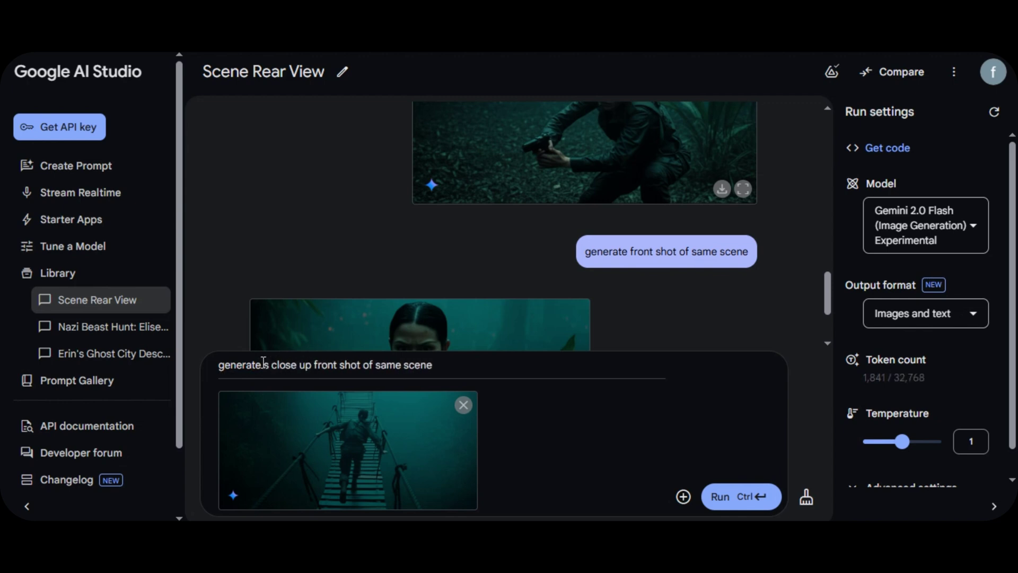
left_click(727, 496)
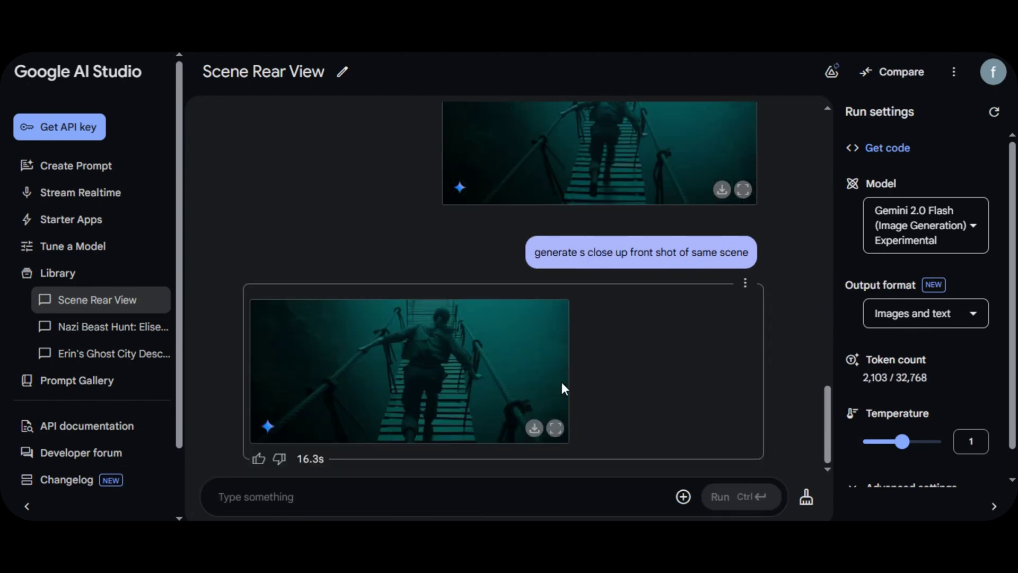
left_click(554, 427)
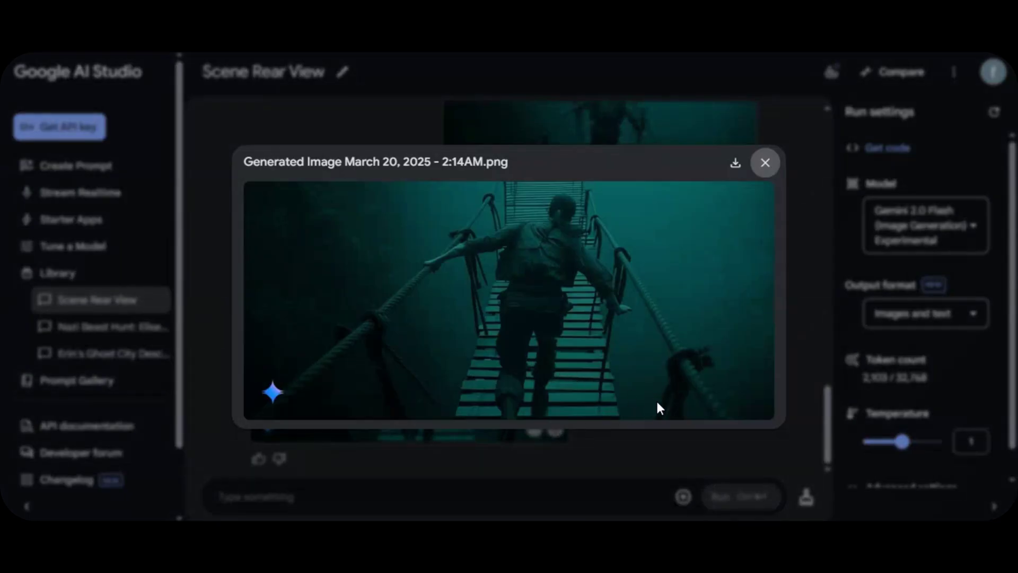
- Download the generated close-up and the rope-bridge stairs image
left_click(735, 163)
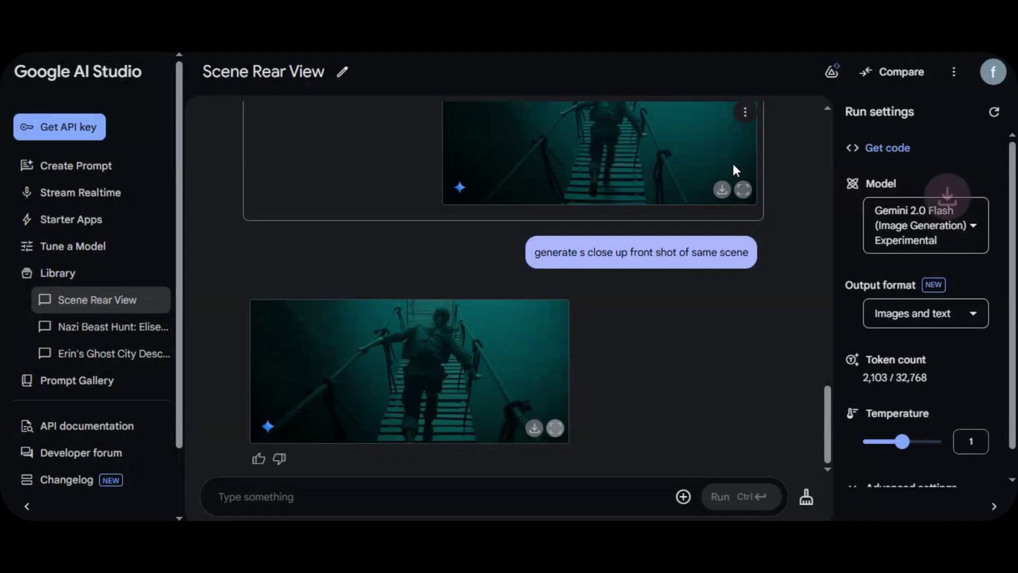
left_click(708, 388)
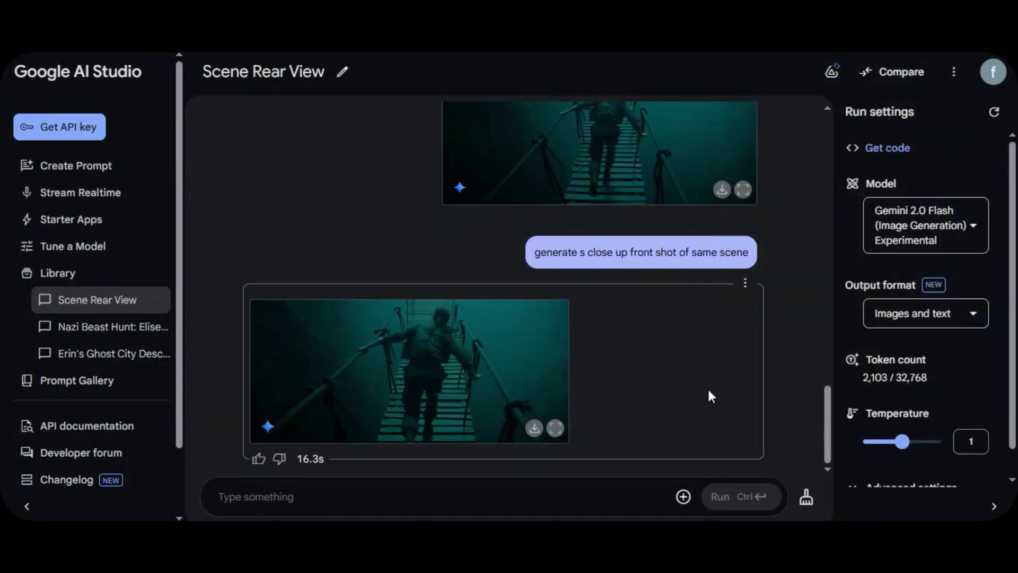
scroll(707, 387, "up", 5)
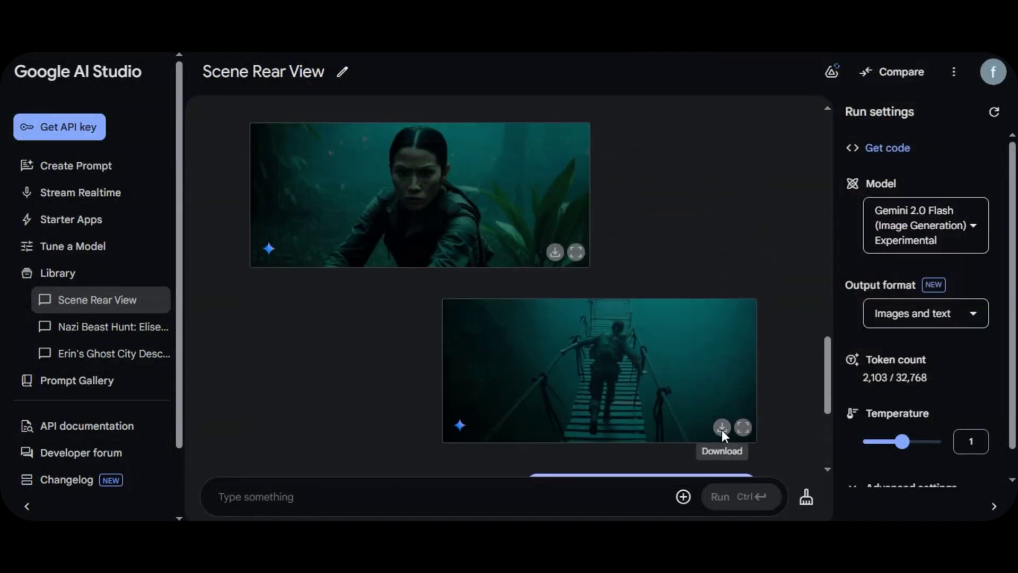
left_click(722, 428)
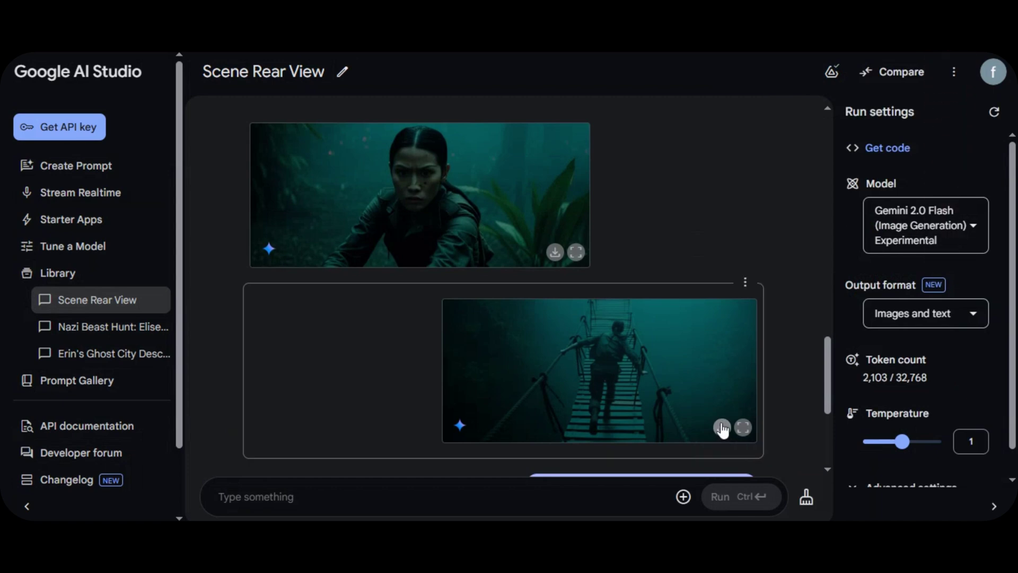
left_click(743, 428)
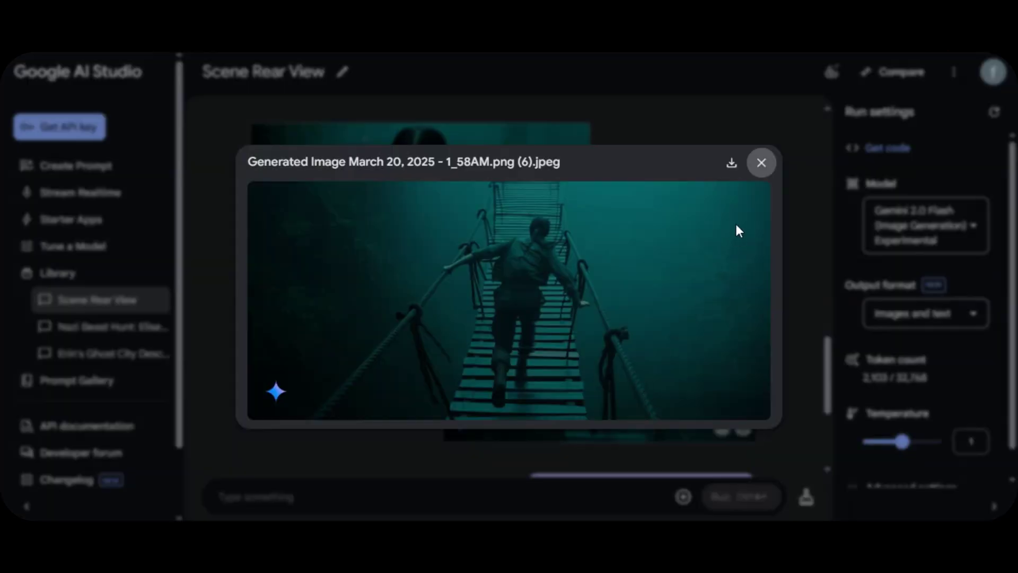
left_click(762, 163)
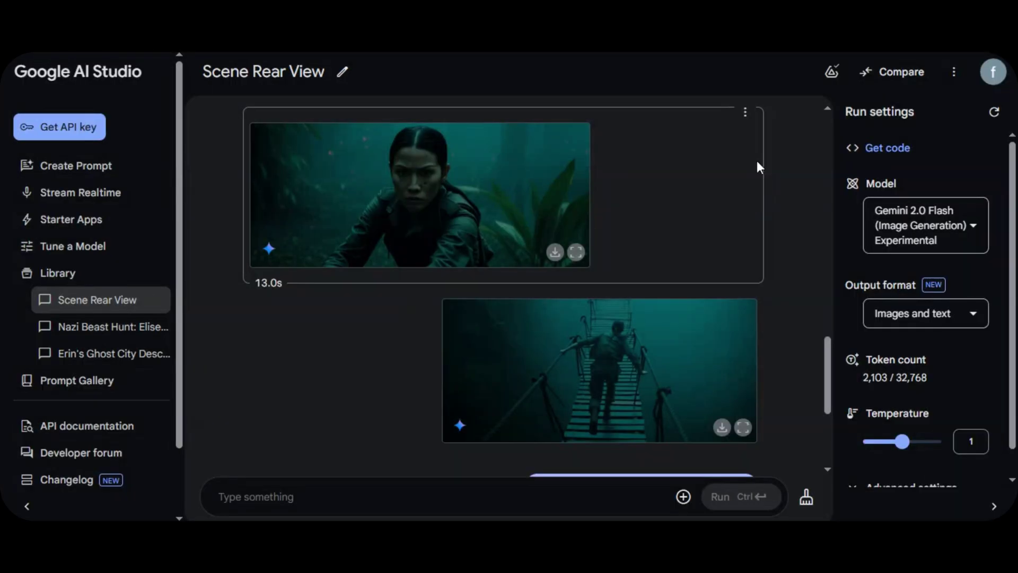
scroll(750, 267, "down", 5)
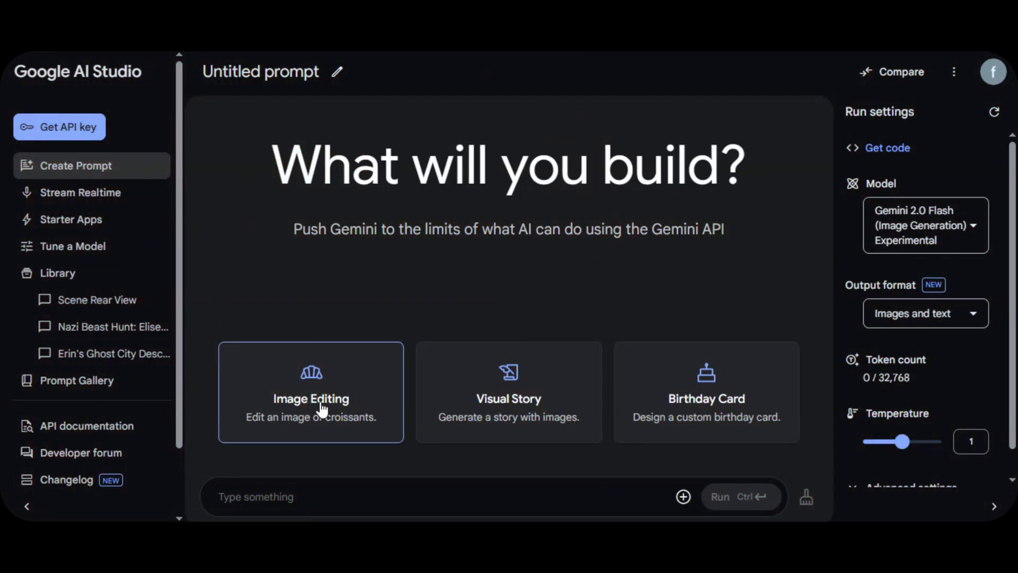
- Run the croissant Image Editing sample and view the chocolate-drizzled result full size
left_click(317, 408)
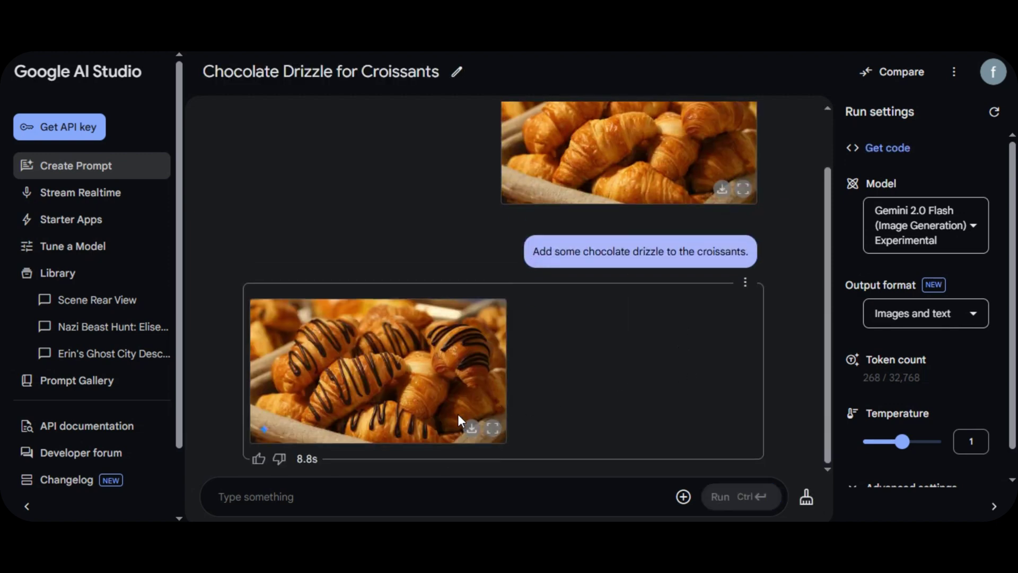
left_click(493, 427)
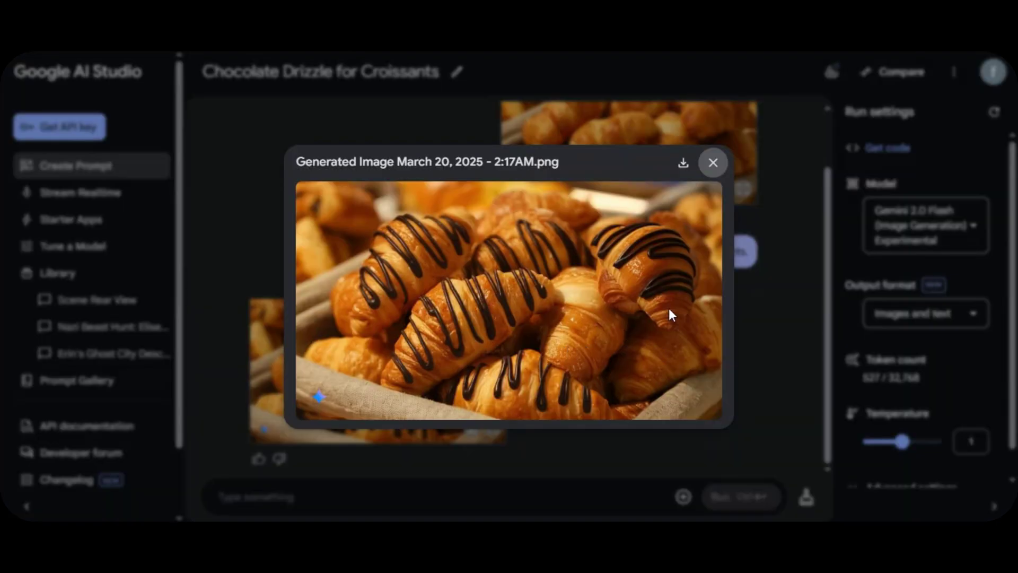
left_click(713, 163)
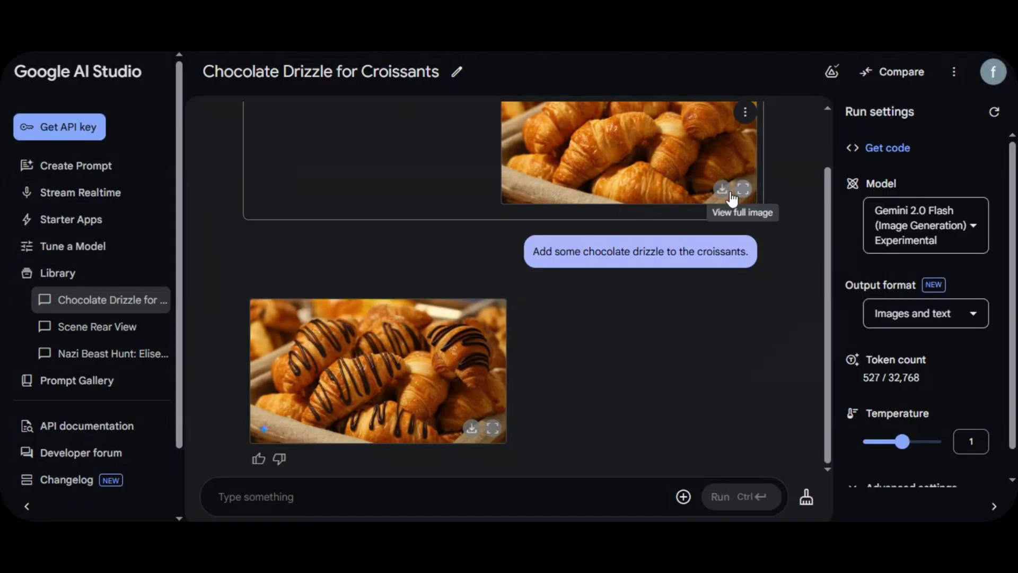
- Upload the 2_09AM forest shot with 'add texture, clarity, upscale the image to 4k resolution' and send it
left_click(683, 499)
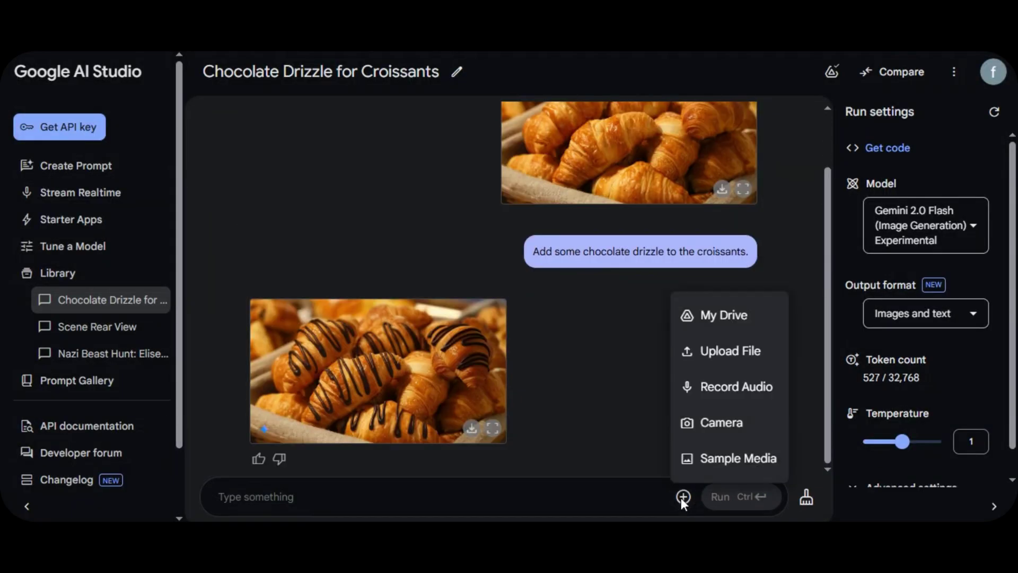
left_click(710, 366)
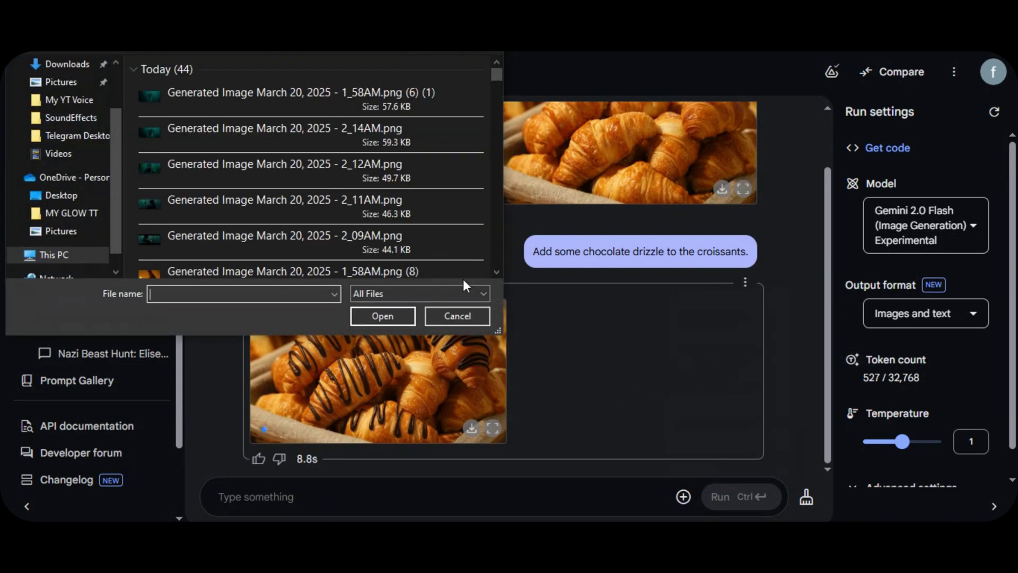
scroll(303, 246, "down", 3)
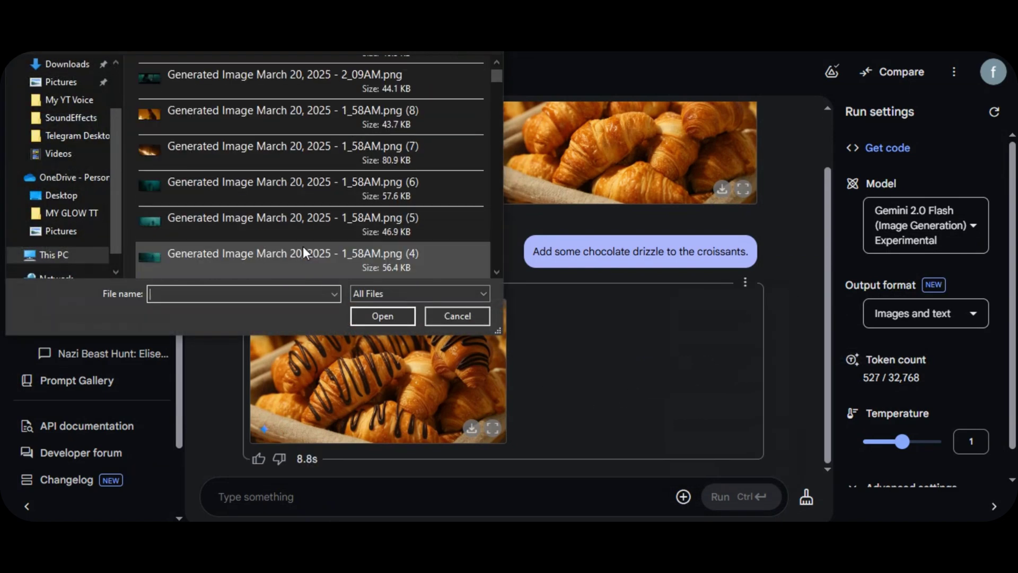
left_click(285, 74)
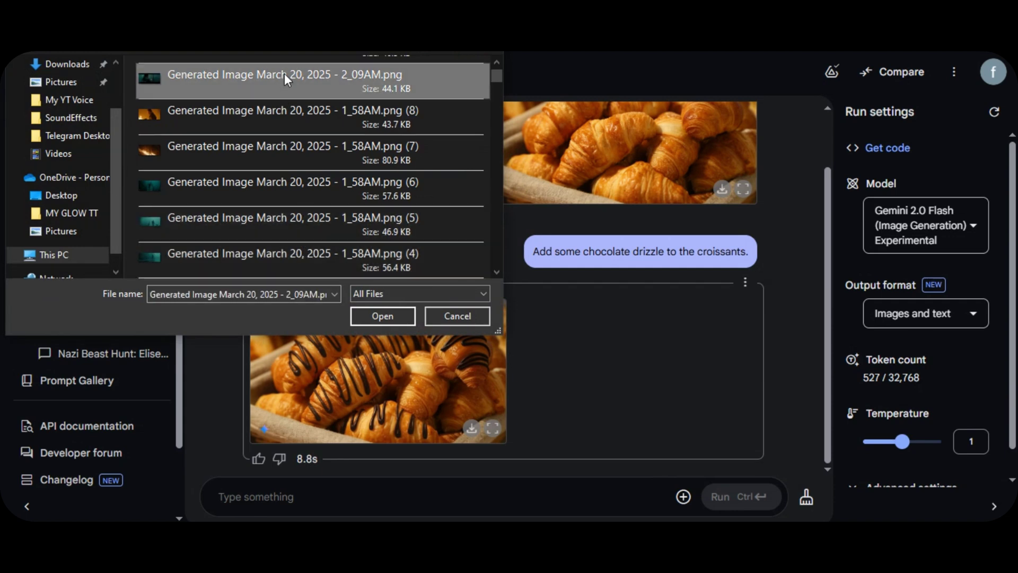
left_click(380, 314)
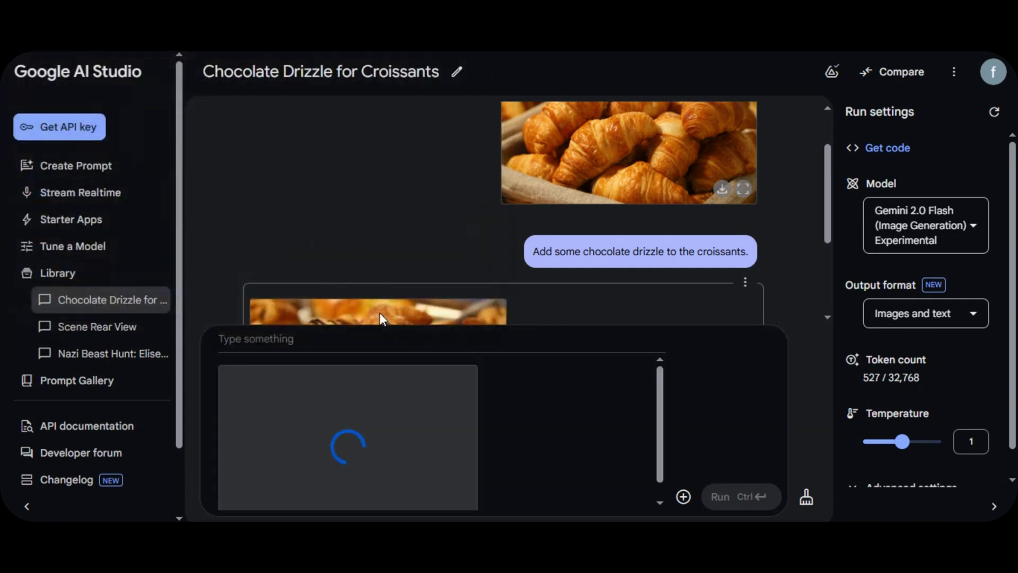
type("add texture")
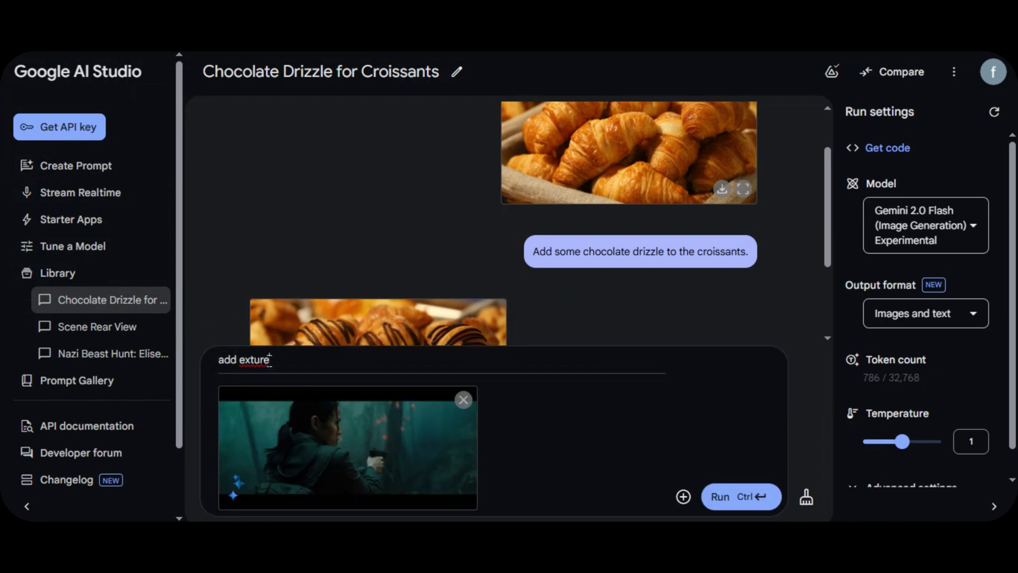
key("BackSpace")
key("BackSpace")
key("BackSpace")
key("BackSpace")
key("BackSpace")
type("xture, clarity")
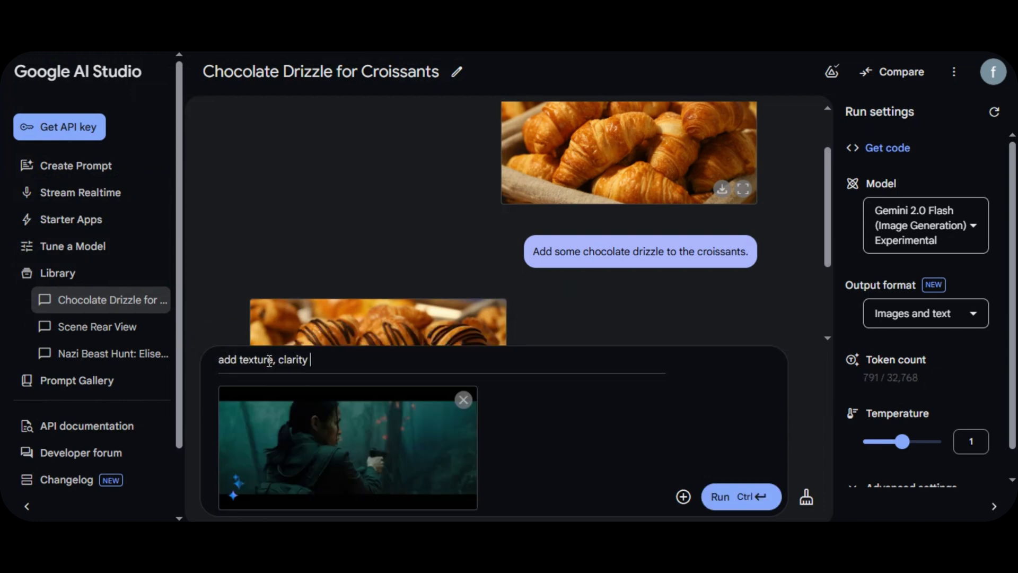
type(", upscale the image to 4k resolution")
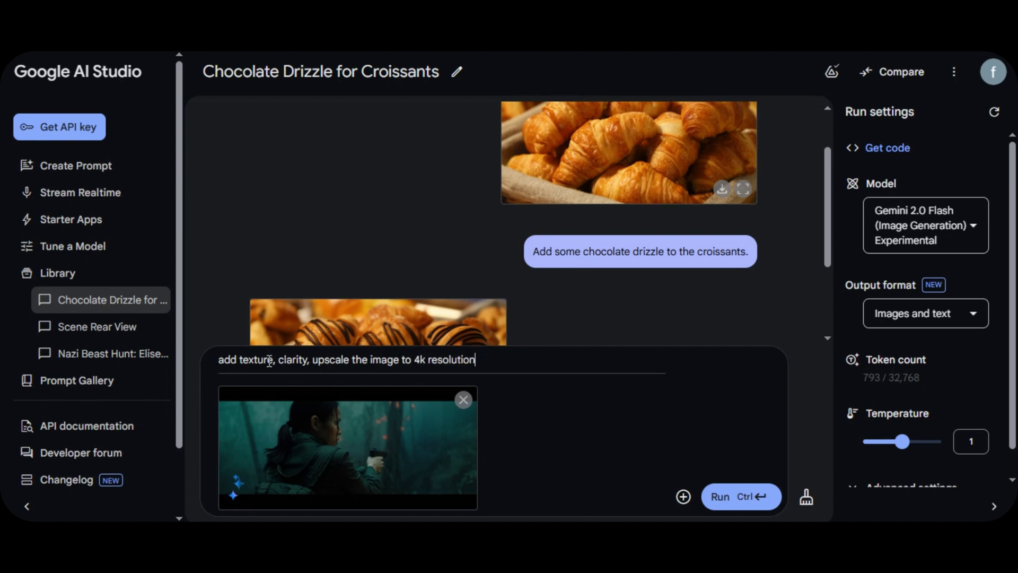
key("ctrl+Return")
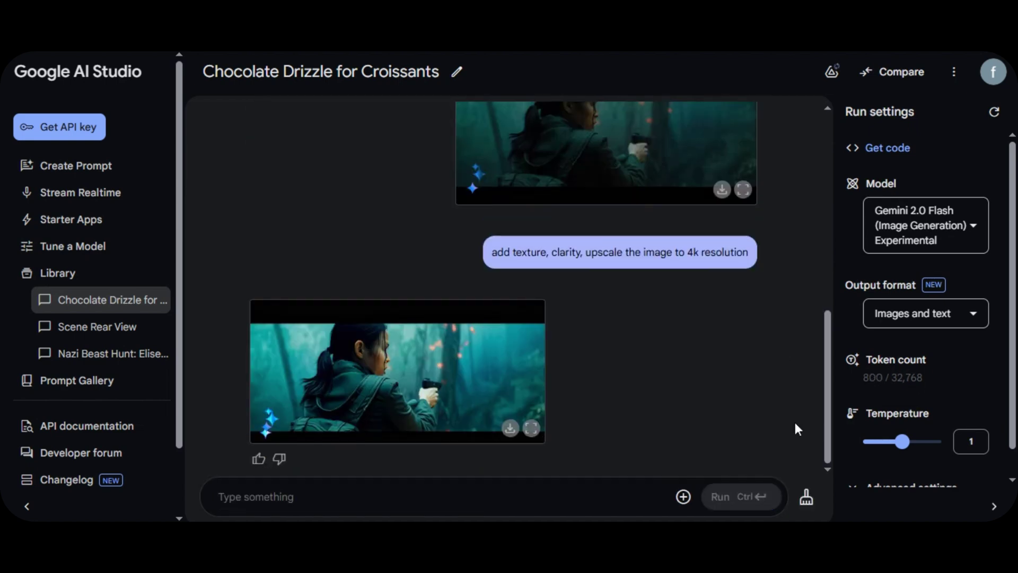
- Compare the upscaled forest shot with the original at full size
left_click(510, 361)
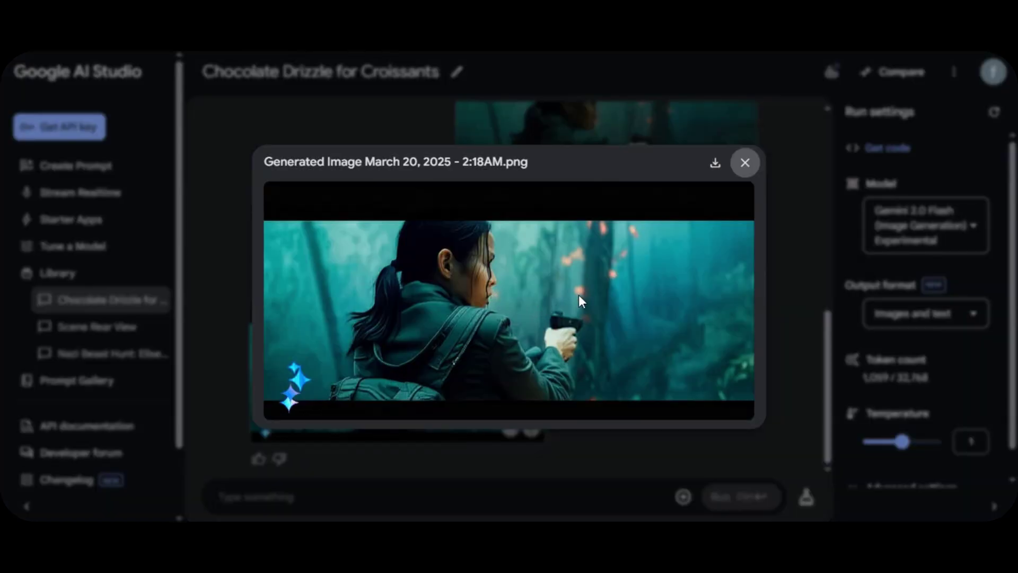
left_click(745, 163)
scroll(712, 183, "up", 2)
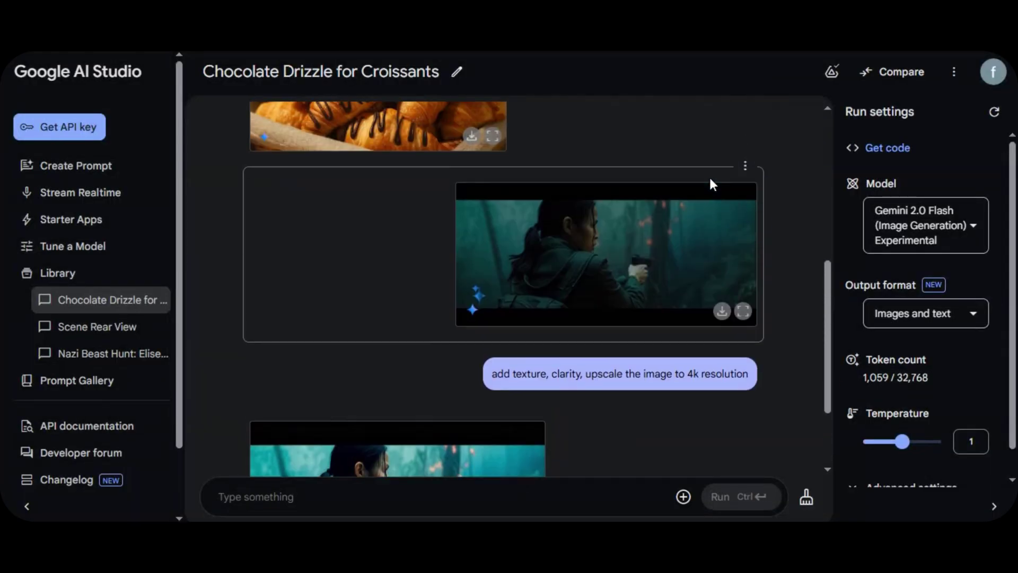
left_click(743, 310)
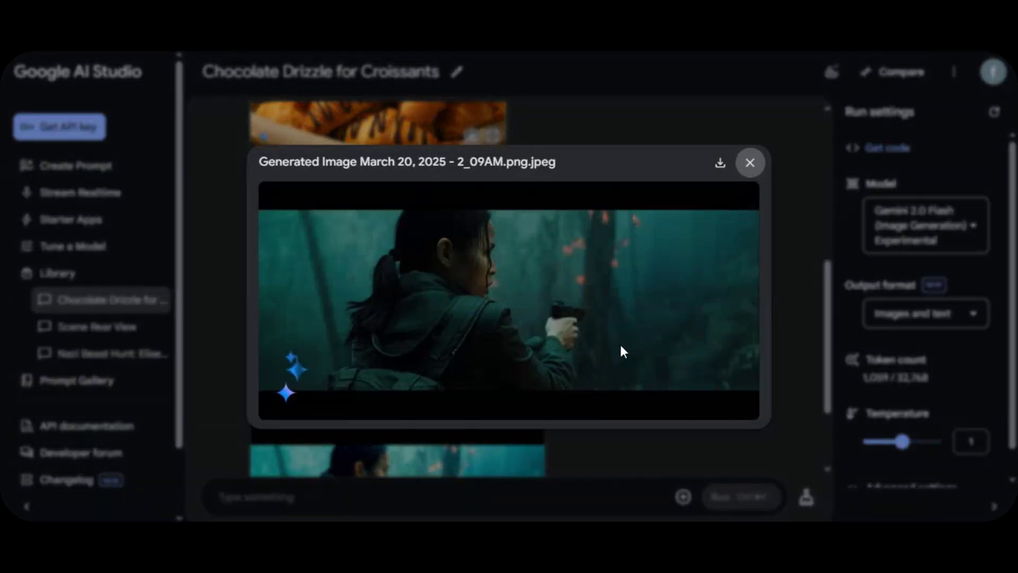
left_click(758, 165)
scroll(531, 265, "down", 2)
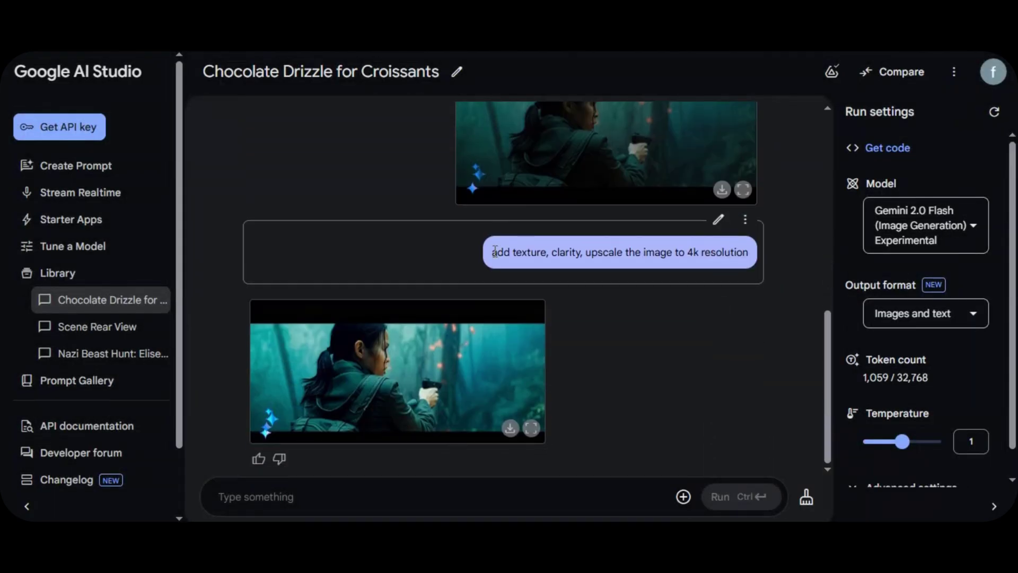
- Copy the upscale prompt, run it on the aiming shot, and review the upscaled crawling shot
left_click_drag(493, 252, 736, 248)
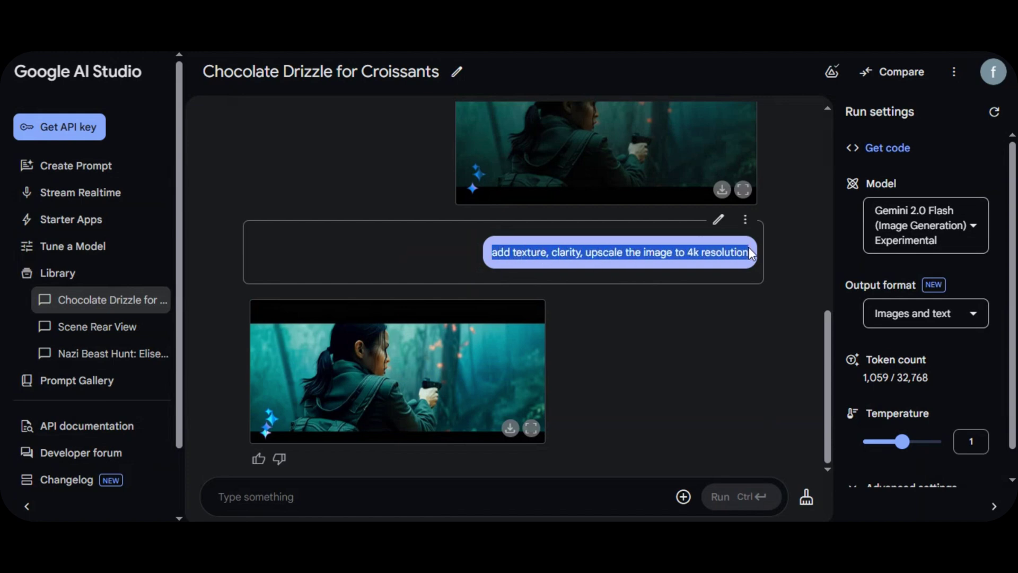
right_click(749, 248)
left_click(495, 262)
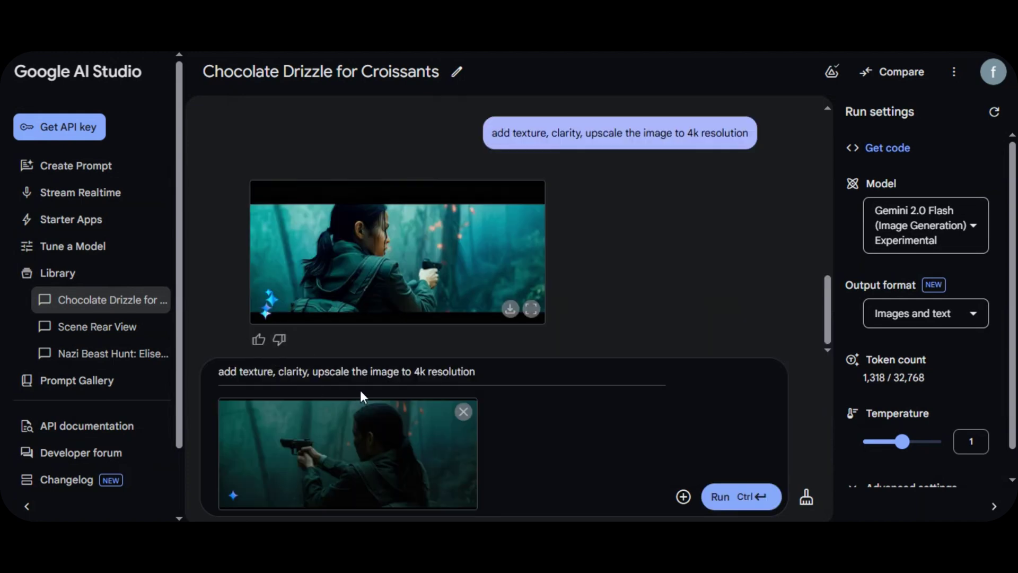
left_click(738, 499)
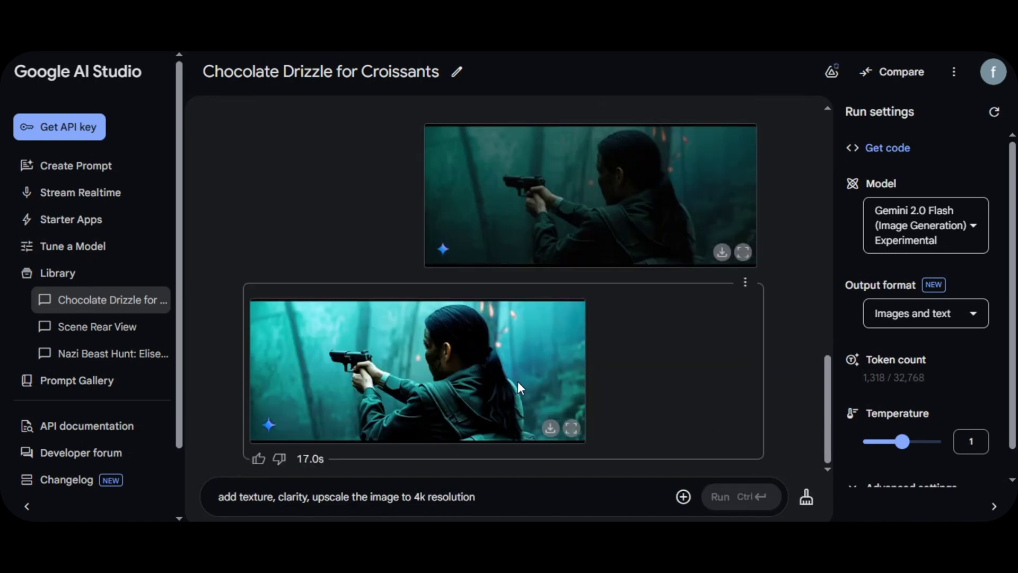
left_click(518, 381)
left_click(778, 163)
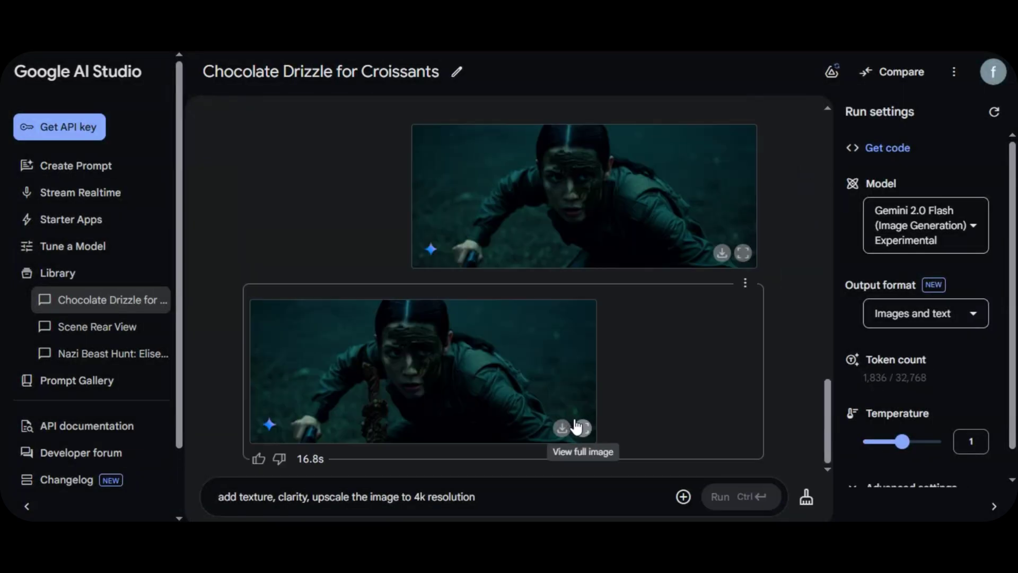
left_click(581, 428)
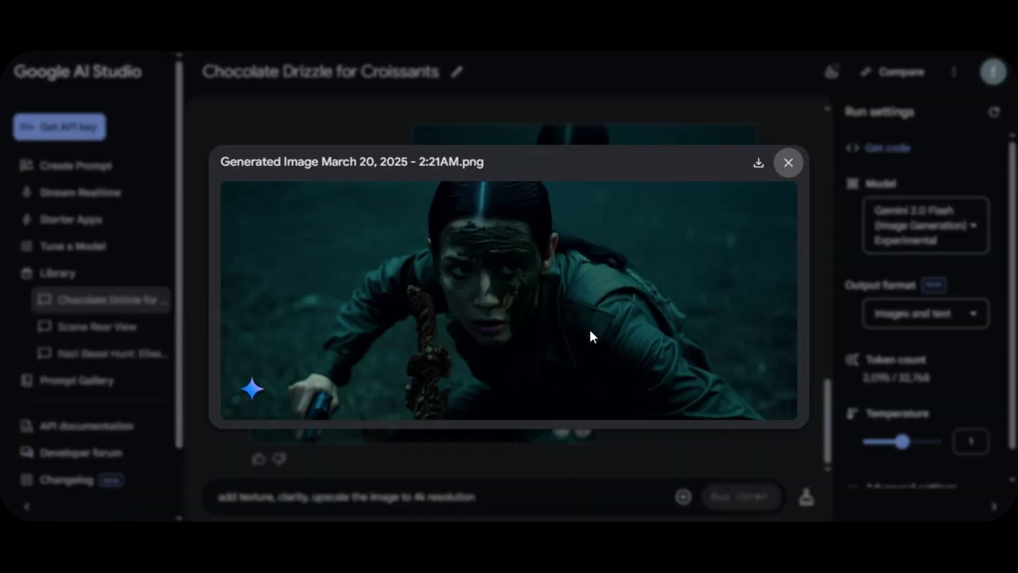
key("Escape")
scroll(702, 352, "up", 5)
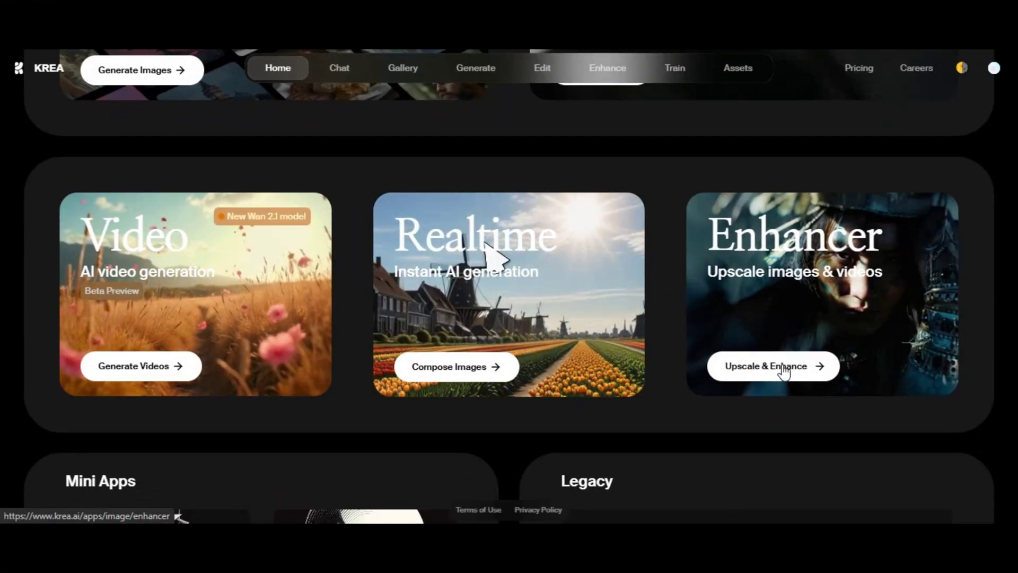
- Upscale the first storyboard shot 4x in Krea's Enhancer and compare it with the original
left_click(784, 370)
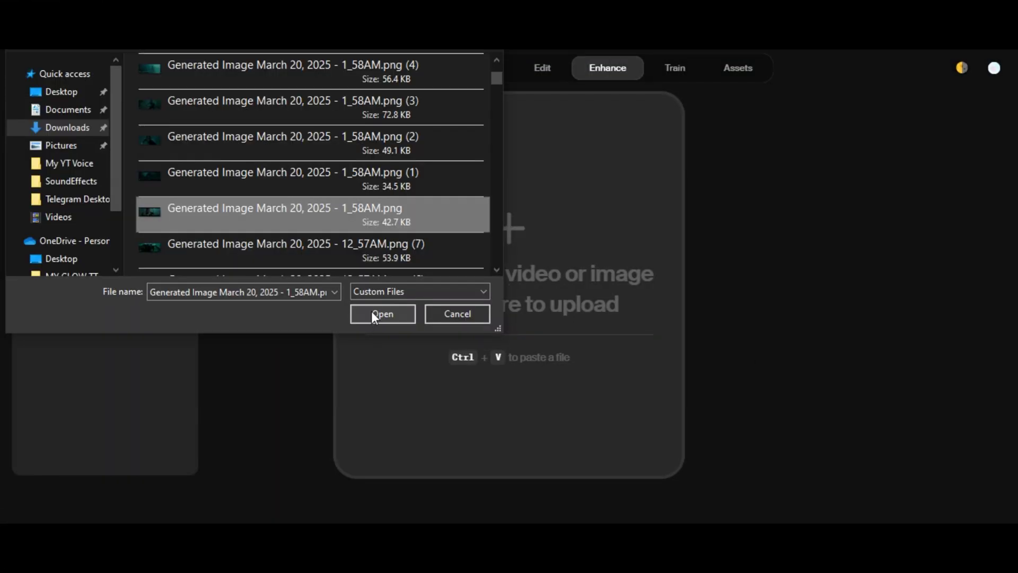
left_click(373, 312)
left_click(936, 255)
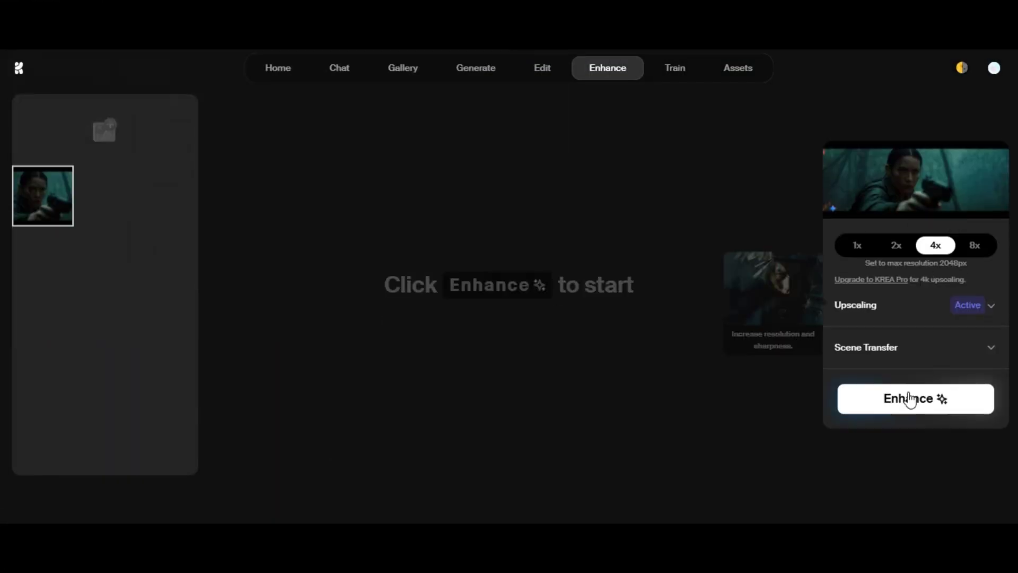
left_click(907, 399)
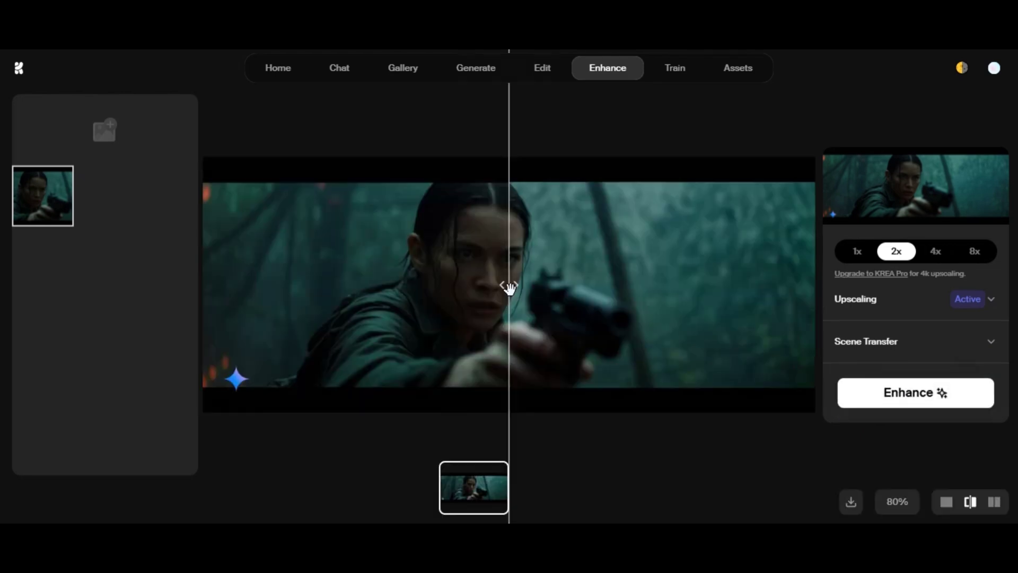
left_click_drag(509, 288, 796, 288)
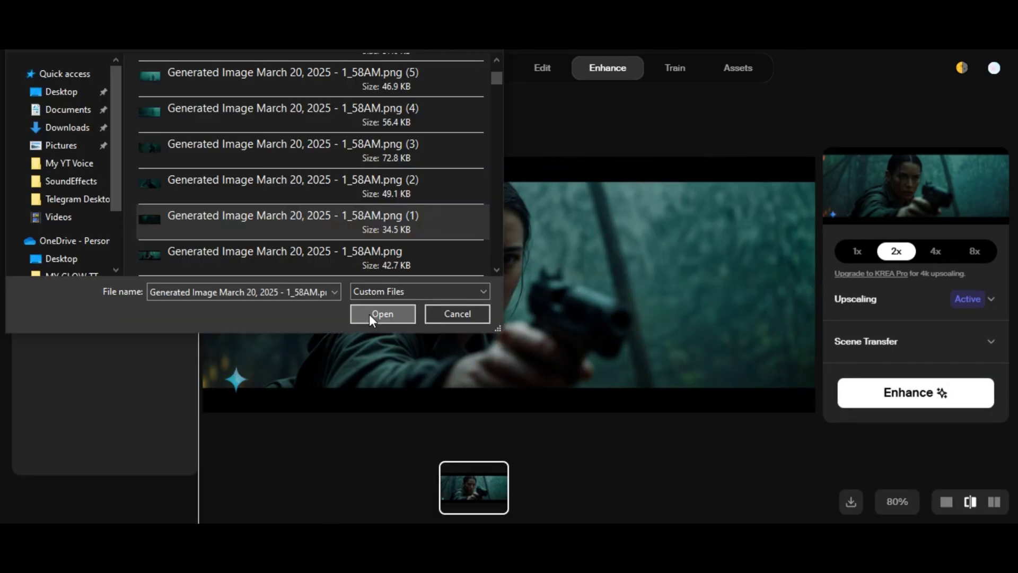
- Enhance the crawling woman shot at 2x and compare it against its original
left_click(374, 314)
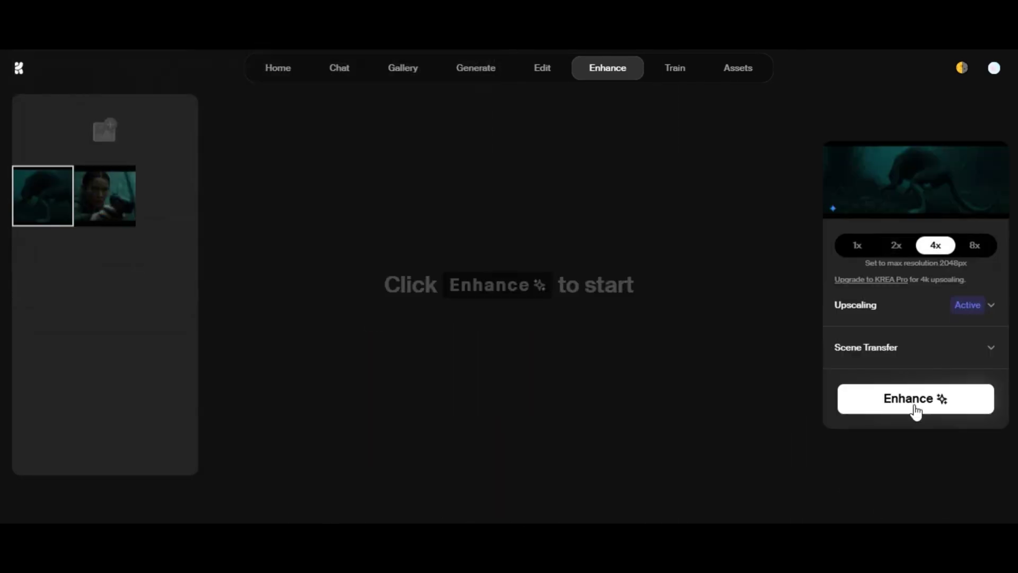
left_click(909, 399)
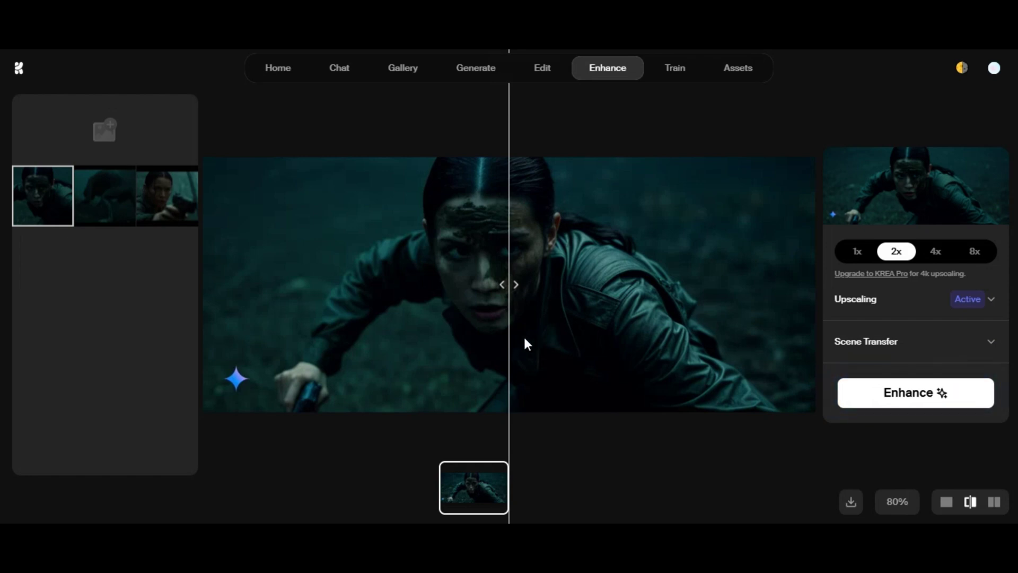
left_click_drag(506, 285, 354, 357)
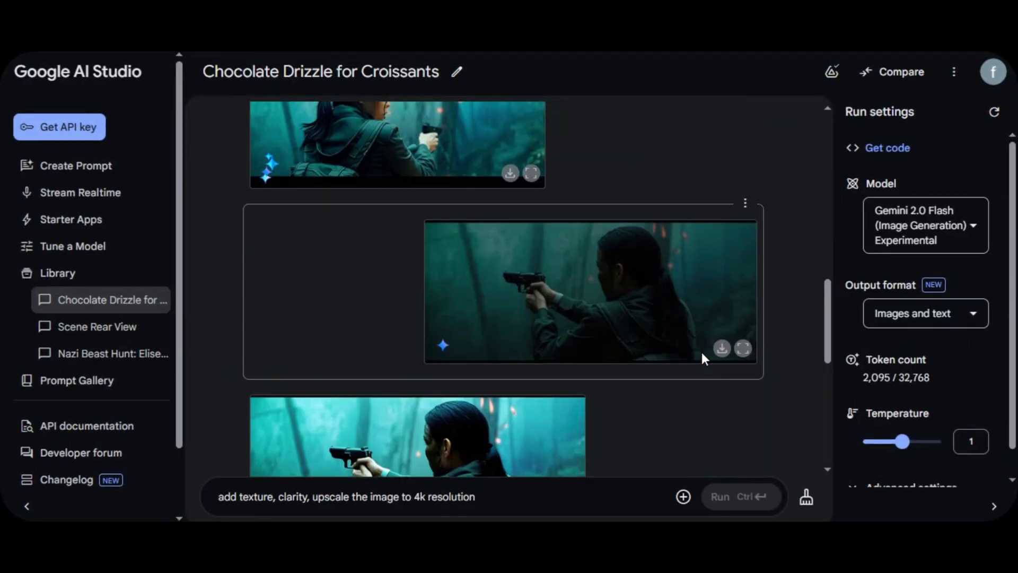
scroll(701, 349, "up", 3)
- Attach the forest shot and request 'generate the image of the character standing and holding his gun in the same scene'
scroll(702, 353, "down", 10)
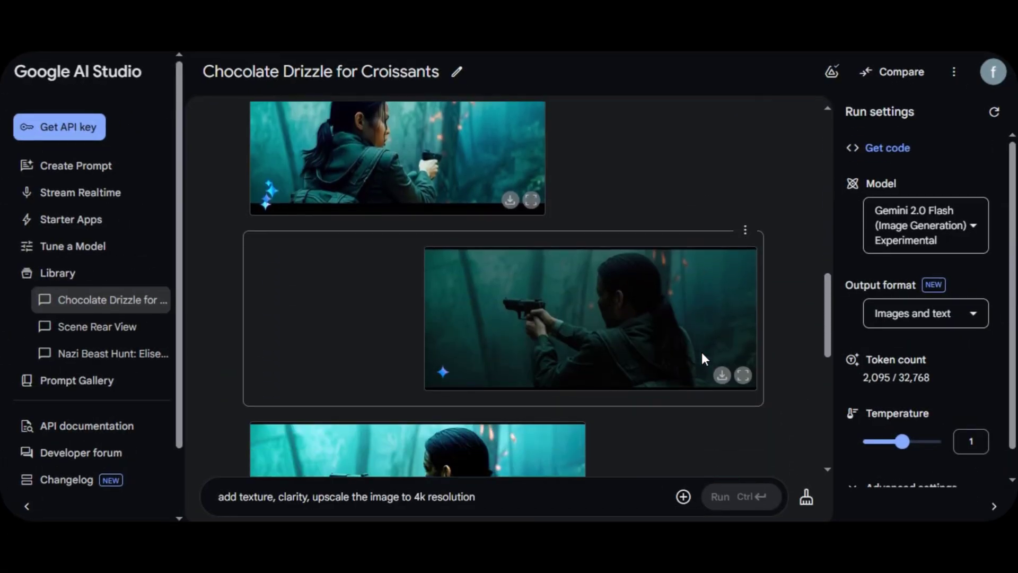
scroll(390, 257, "down", 3)
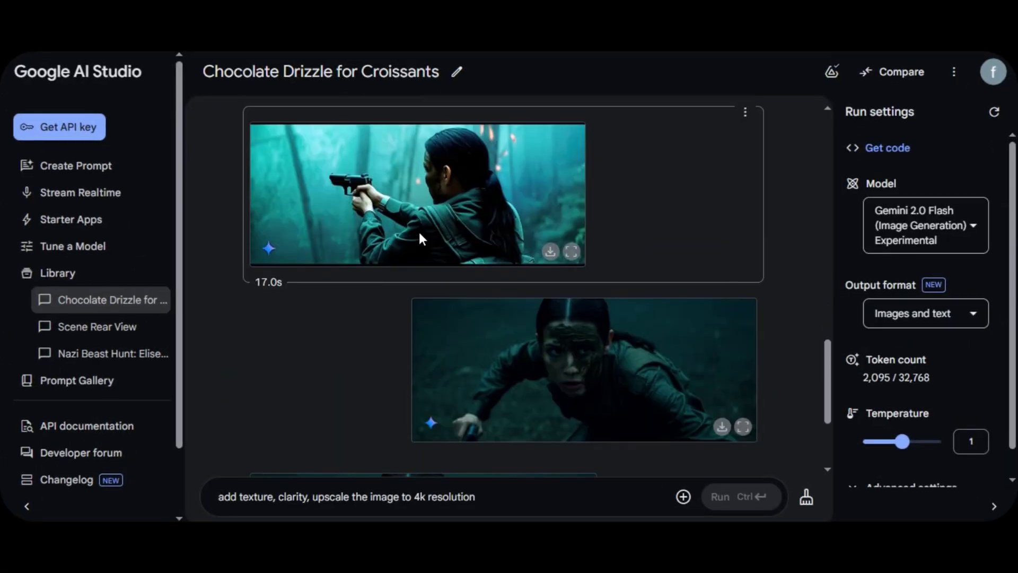
key("ctrl+Return")
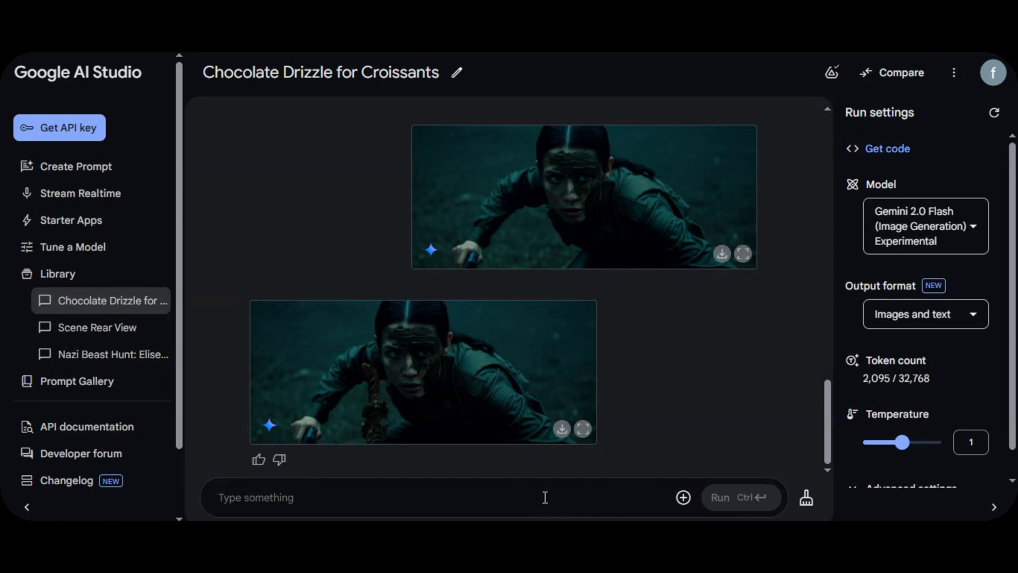
left_click(683, 498)
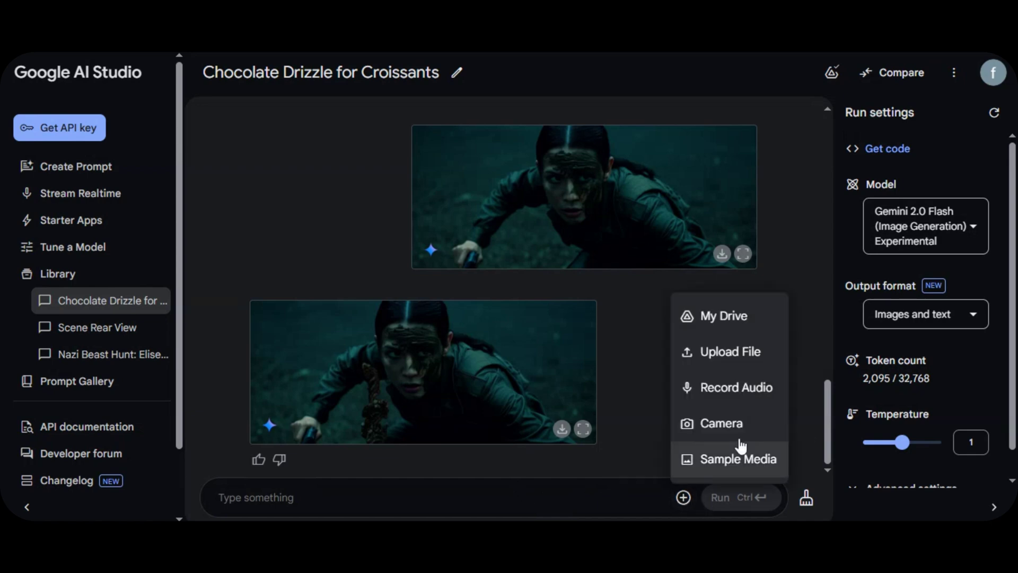
left_click(767, 352)
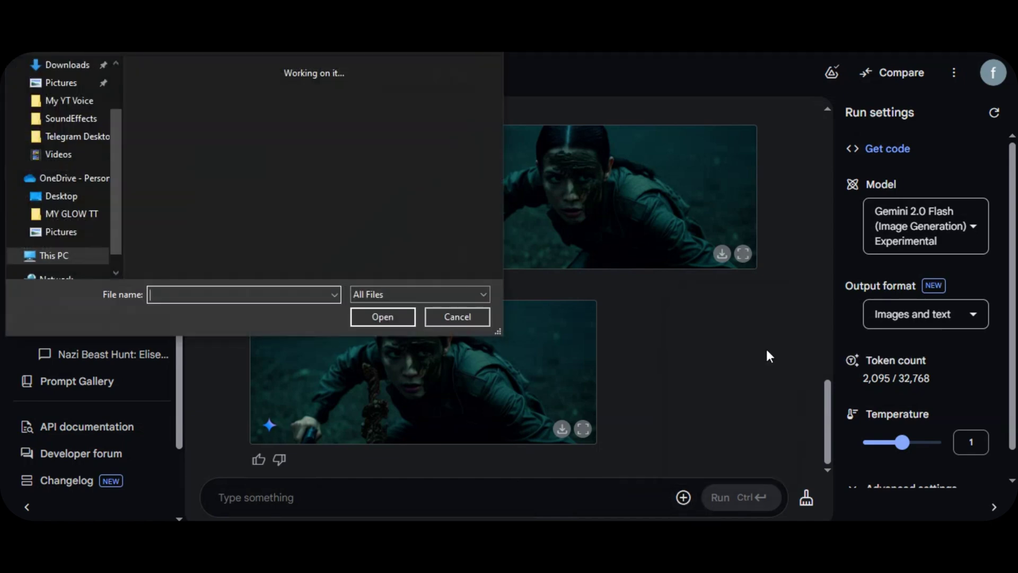
left_click(384, 313)
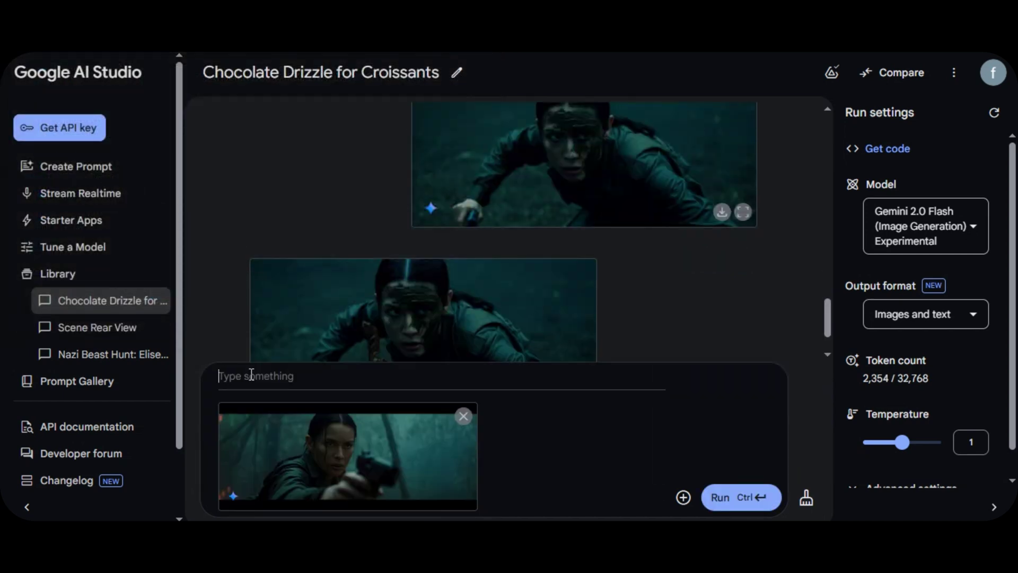
type("generate the image of")
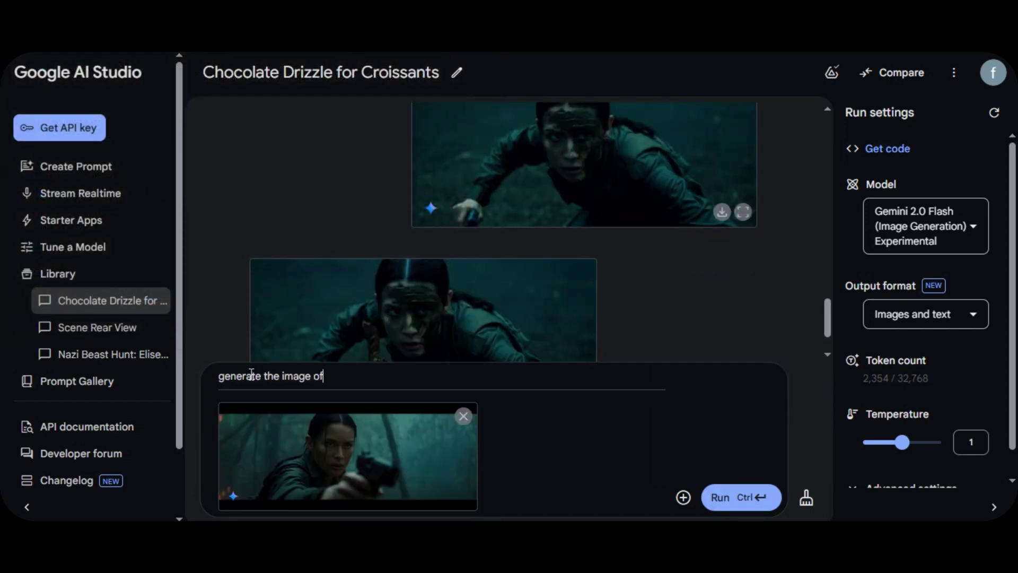
type(" the character standing and holdi")
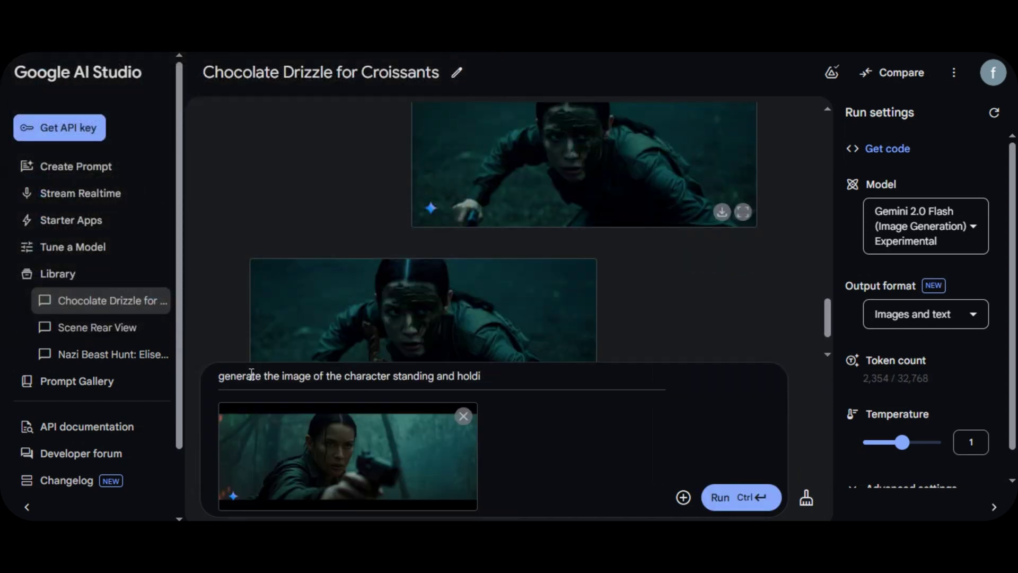
type("ng his gun in the same scene")
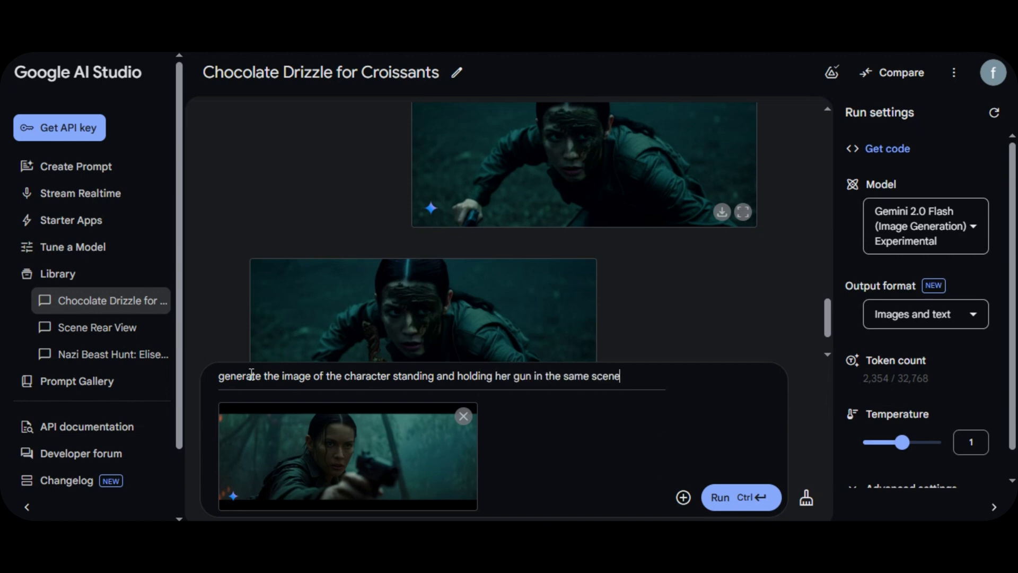
left_click(727, 498)
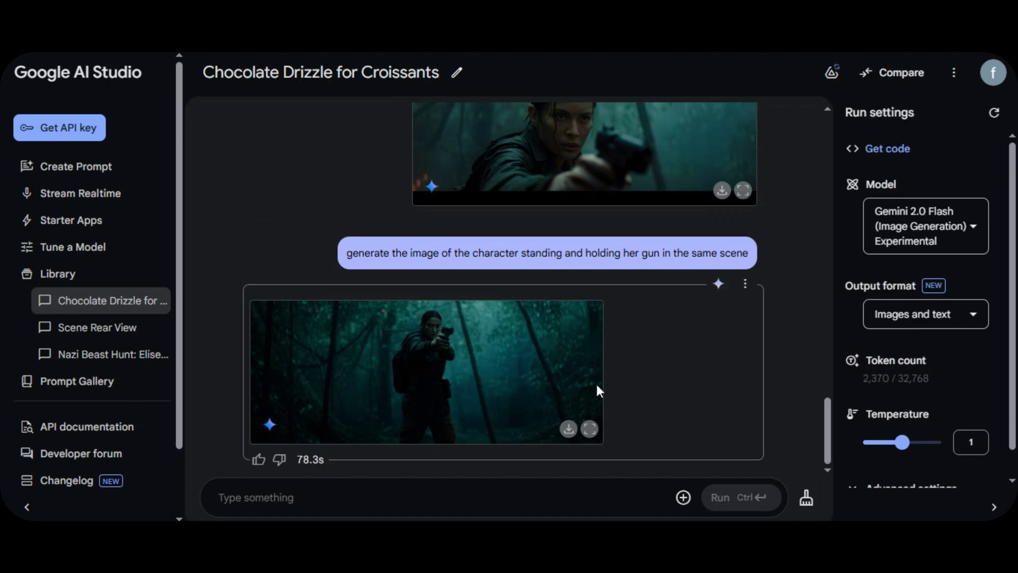
- View the new standing image enlarged, then open and dismiss the response's options menu
left_click(589, 427)
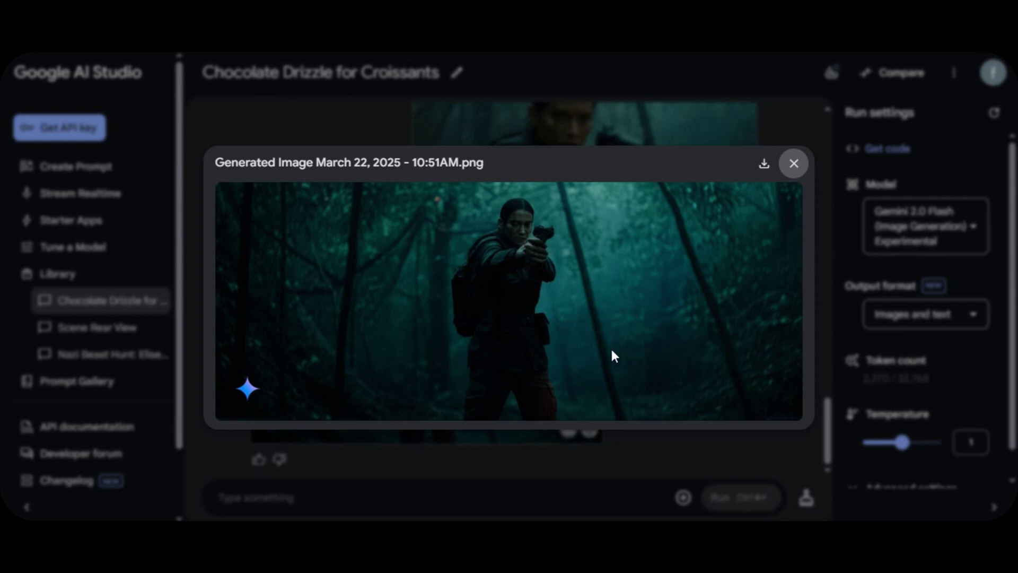
left_click(615, 452)
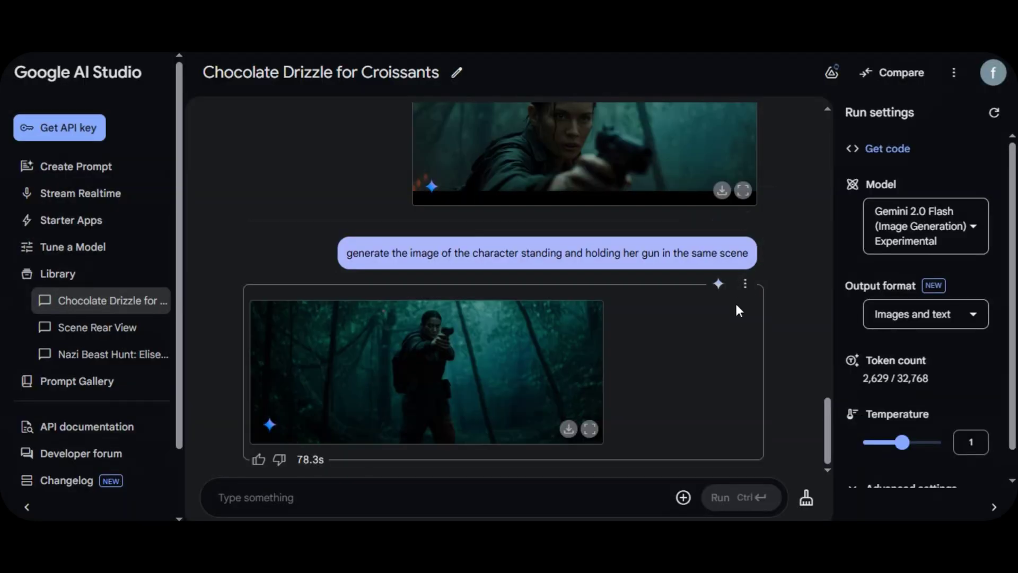
left_click(745, 284)
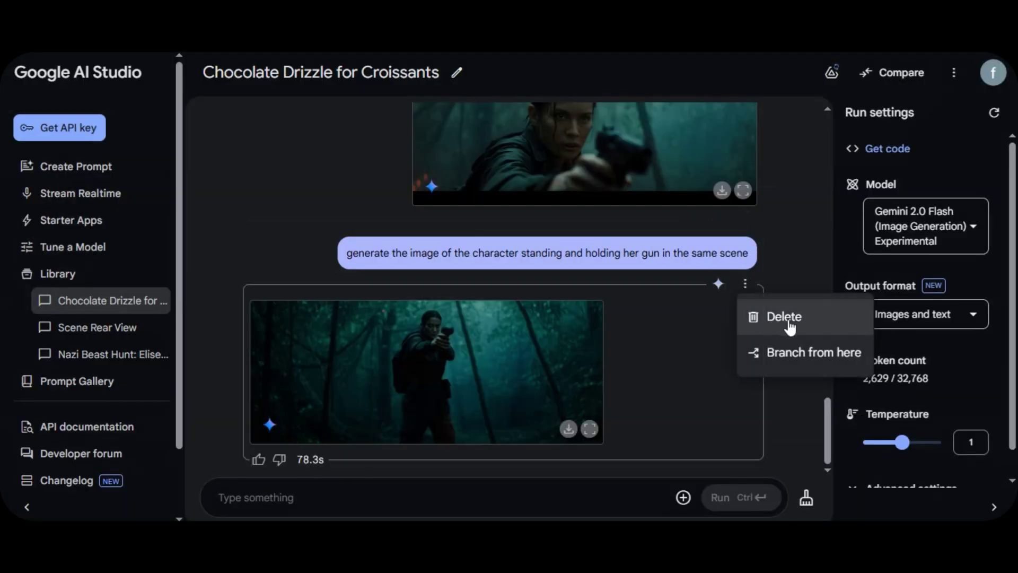
left_click(777, 416)
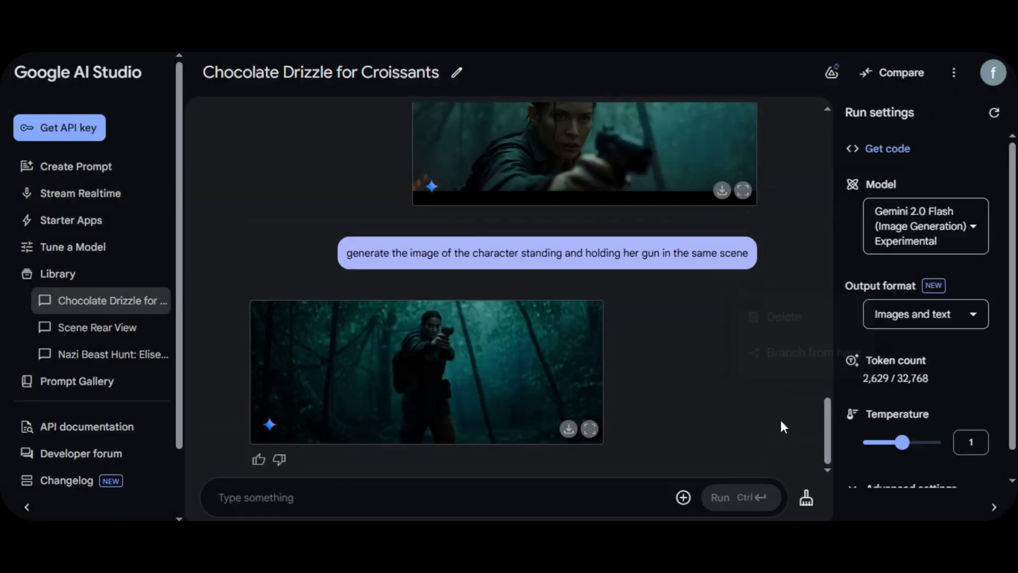
scroll(741, 412, "up", 10)
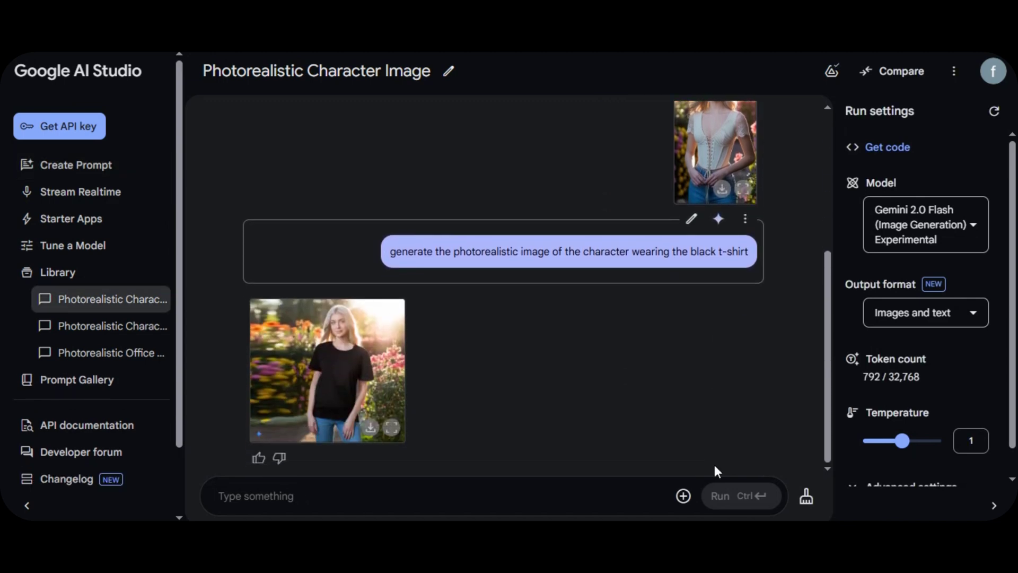
- View the black T-shirt portrait full size, then attach the second character's image
left_click(390, 428)
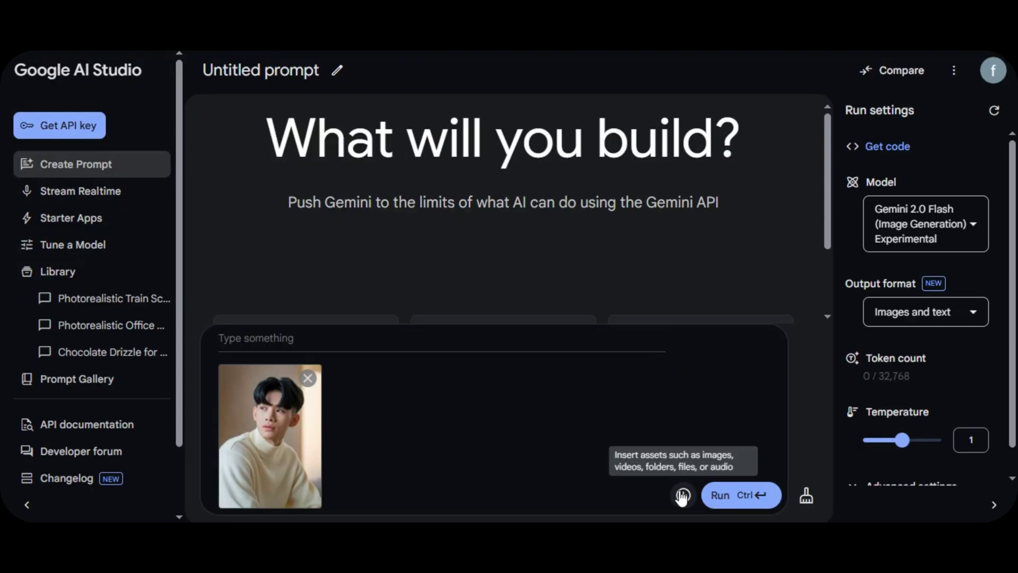
left_click(683, 495)
left_click(700, 350)
scroll(319, 185, "down", 5)
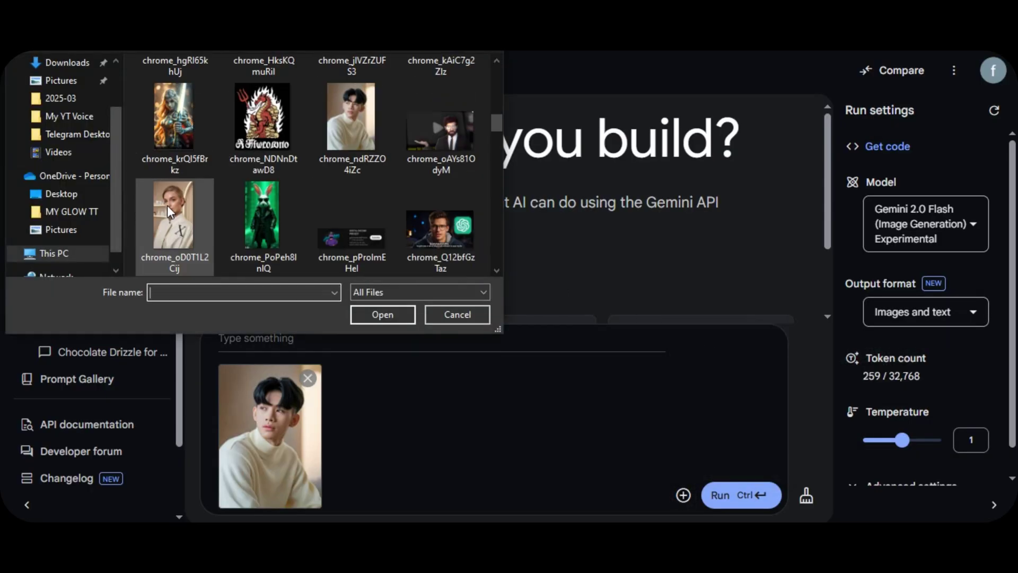
left_click(175, 212)
left_click(392, 315)
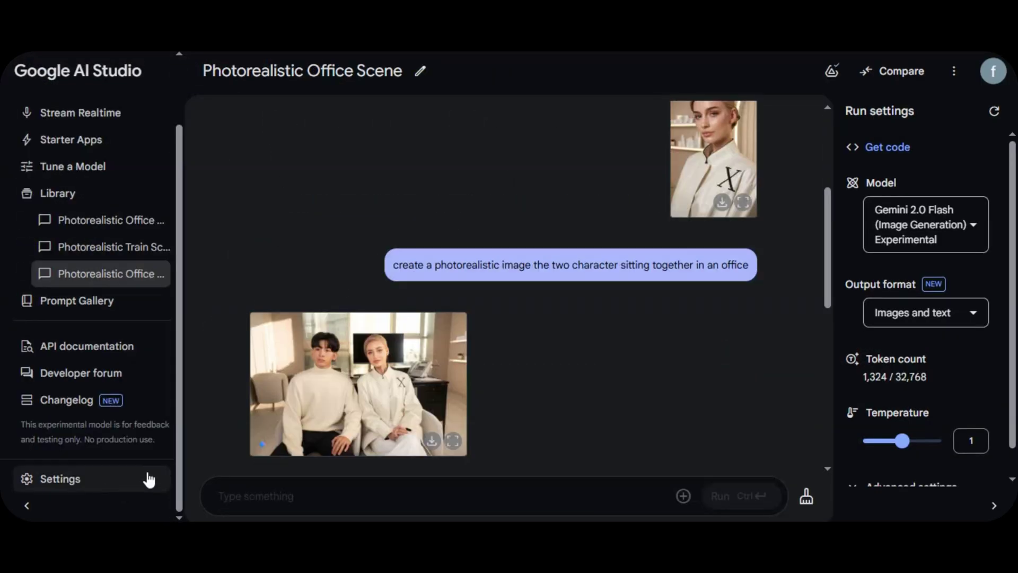
- View the generated two-character office scene at full size and close it
left_click(452, 441)
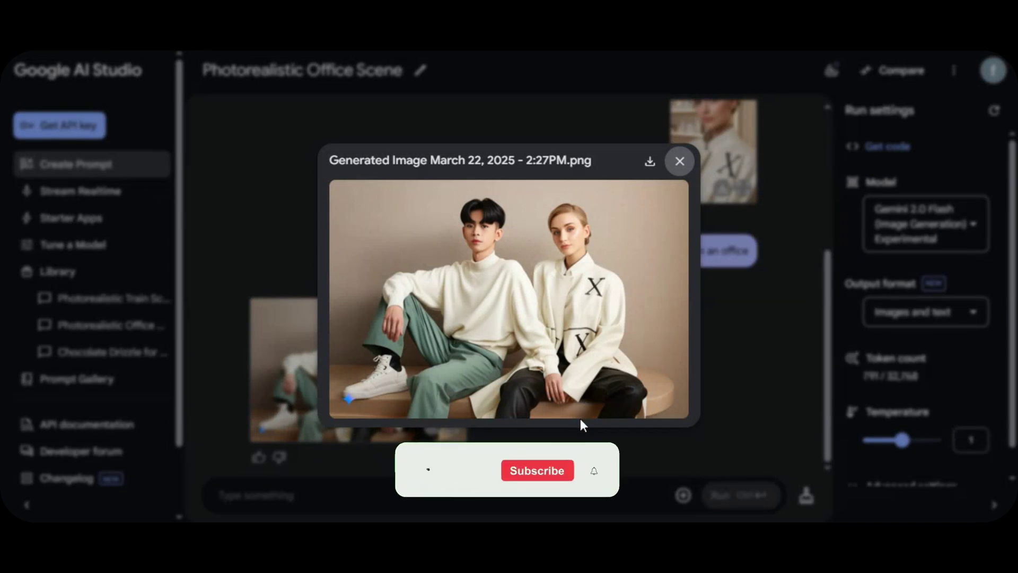
left_click(618, 429)
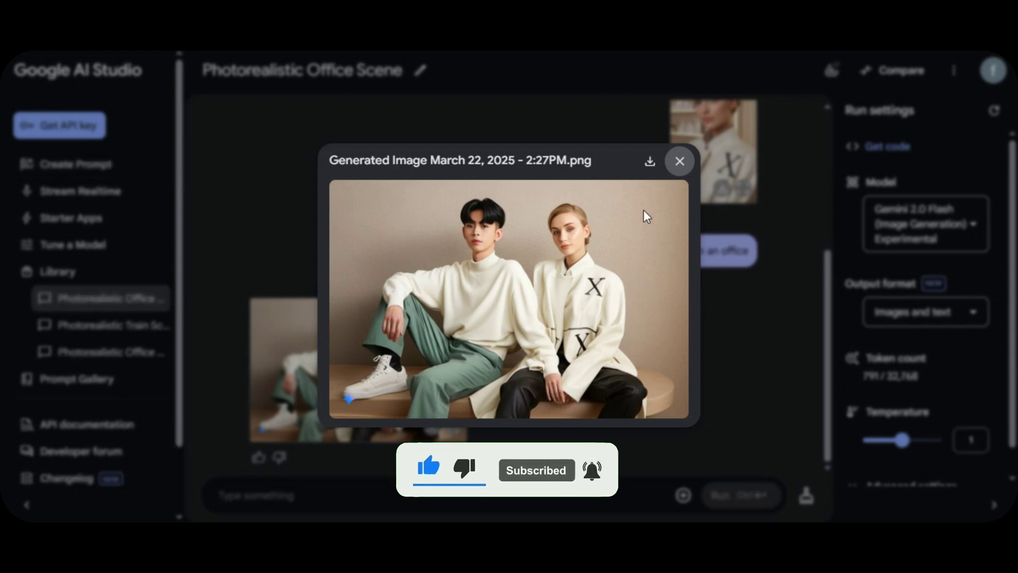
left_click(679, 163)
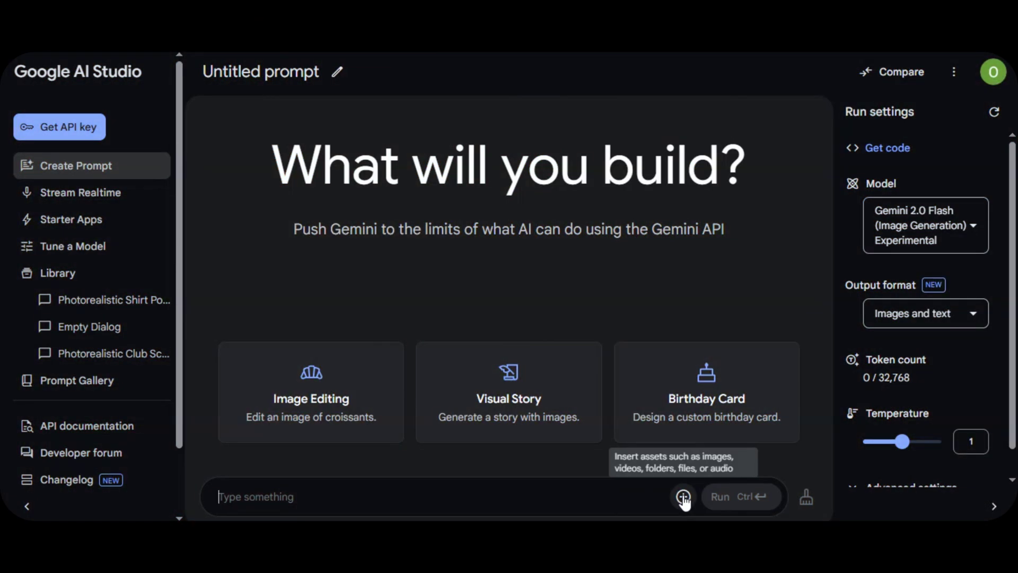
- Attach the white shirt and Fresh apple logo, run 'insert the picture to the shirt', and view it
left_click(683, 497)
left_click(722, 349)
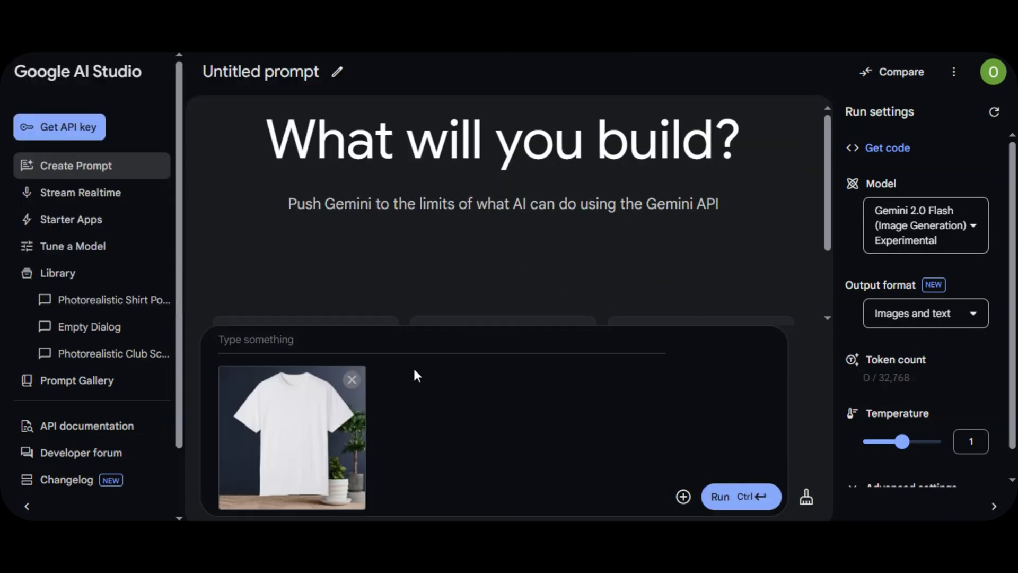
left_click(283, 339)
type("in")
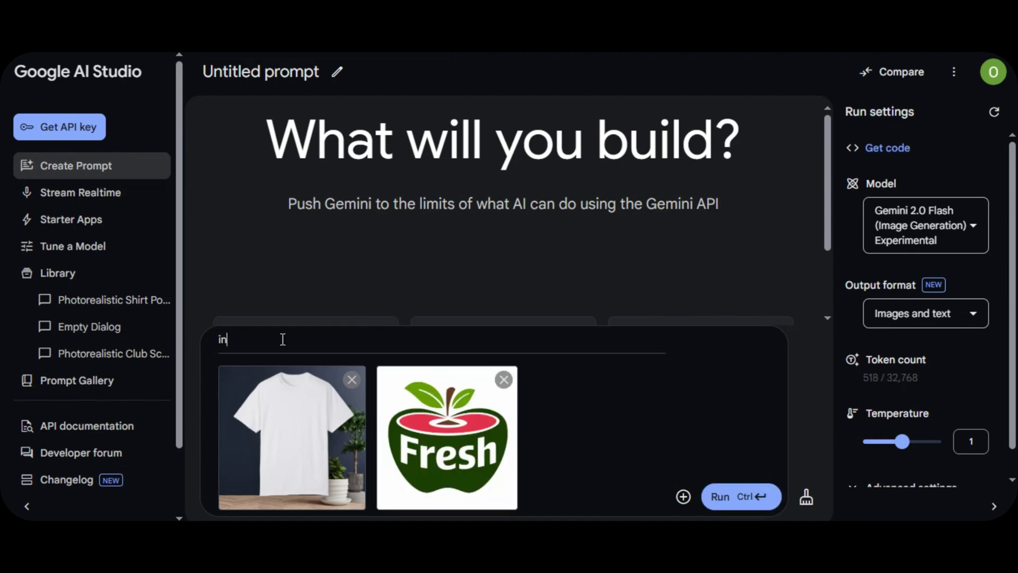
type("sert the picture to the shirt")
left_click(727, 495)
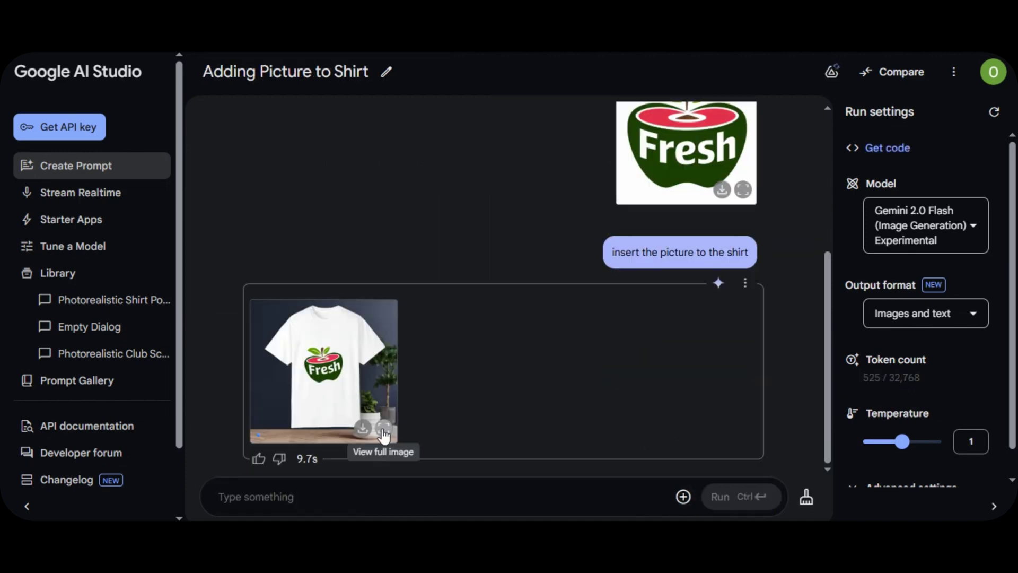
left_click(382, 428)
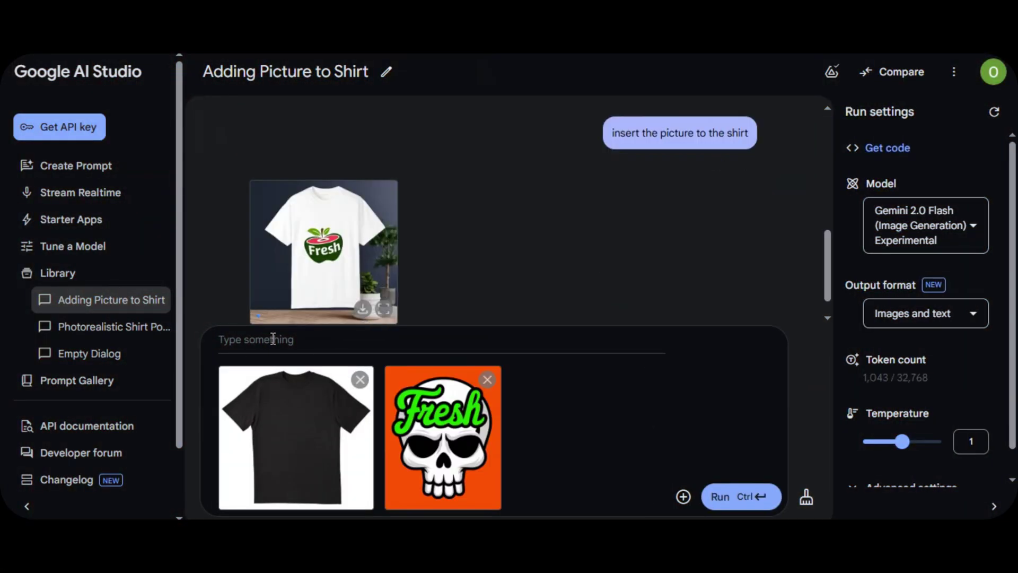
- Run 'insert the picture to the shirt' for the black shirt with the skull logo and view it
type("insert the picture to the sg")
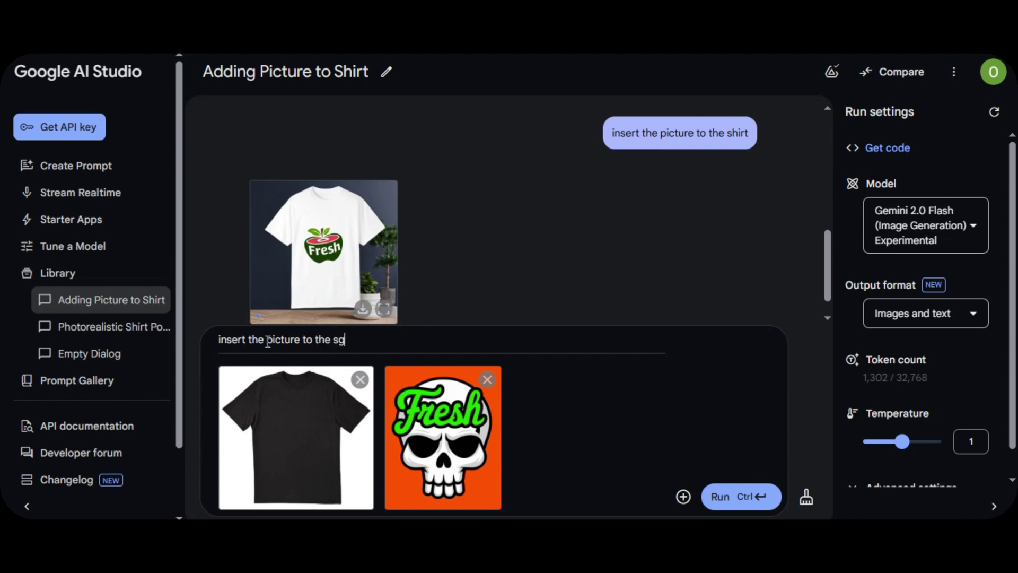
key("BackSpace")
type("hirt")
left_click(740, 497)
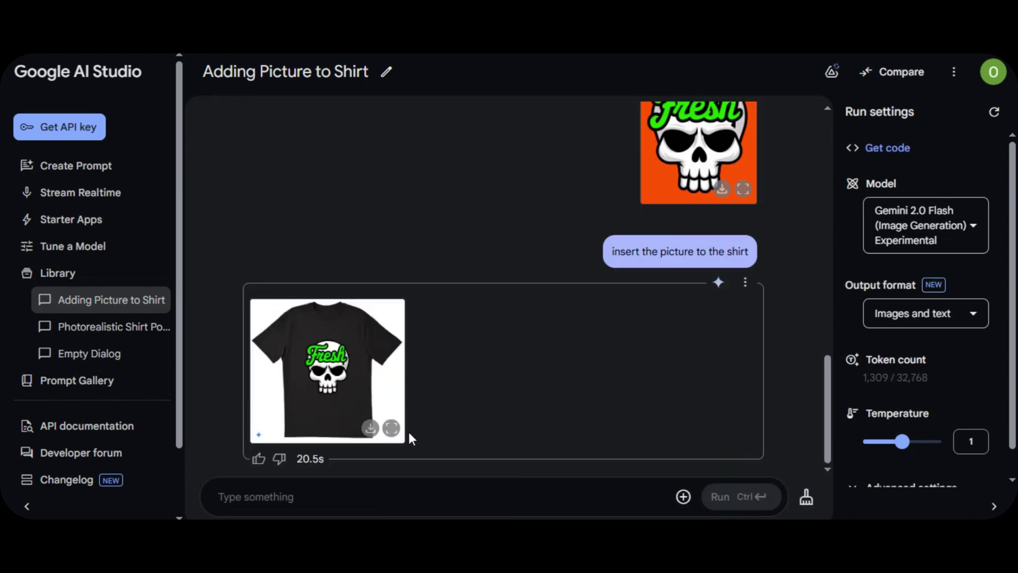
left_click(391, 429)
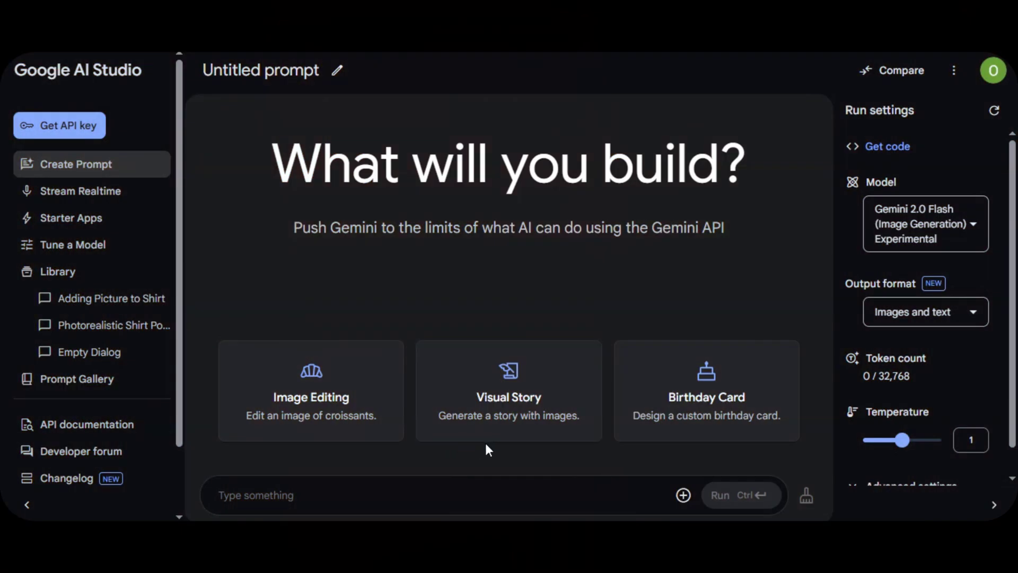
- Submit the Bubblopia story prefixed with the Pixar-style 16:9 illustration instruction
left_click(370, 496)
key("ctrl+v")
left_click(218, 383)
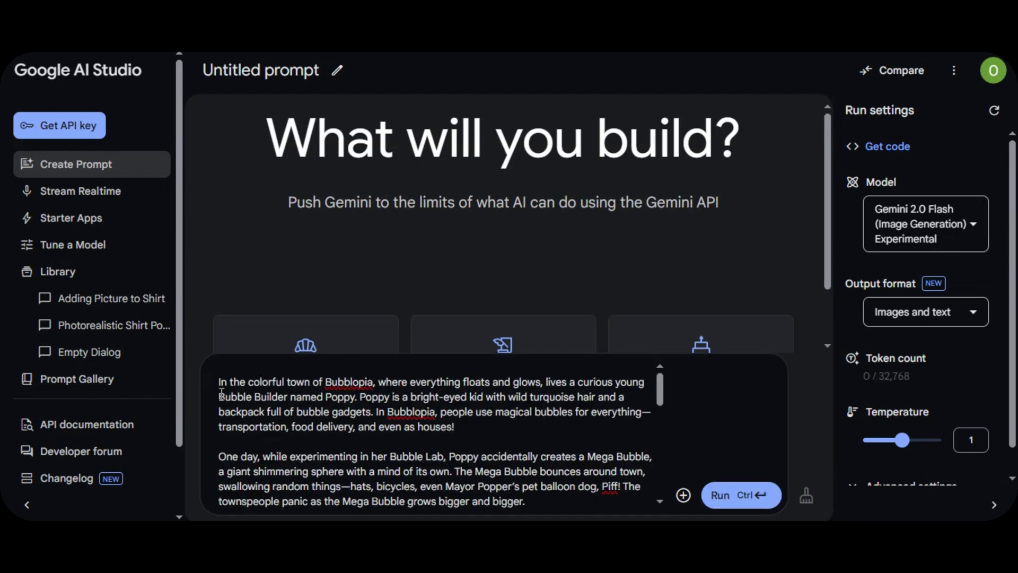
type("Generate a story with visuals in 16 by 9 aspect ratio (landscape dimension) for a story below in pixar style, make the character consistent throufgtout the story:")
key("ctrl+Return")
left_click_drag(258, 141, 542, 155)
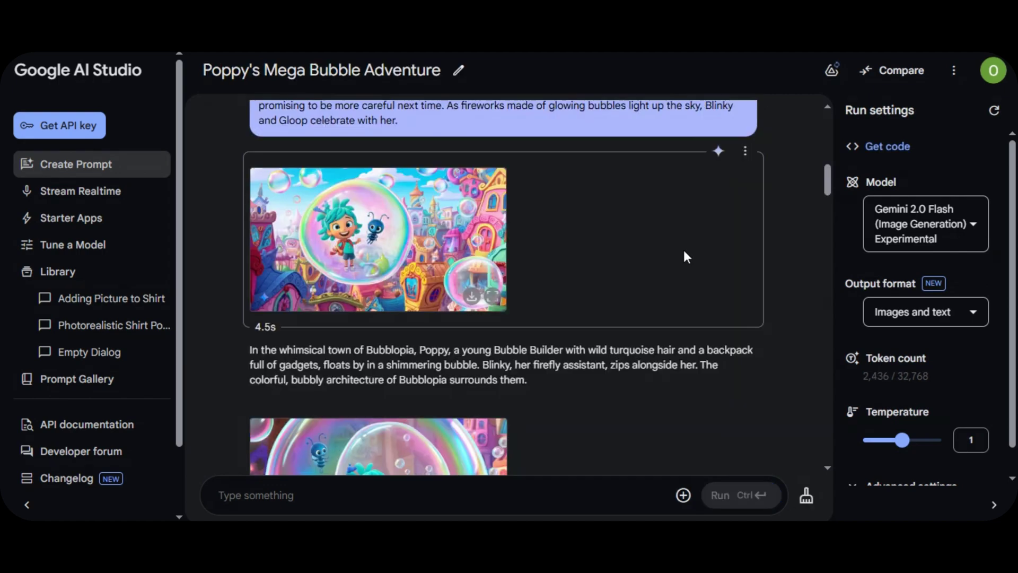
scroll(683, 250, "down", 5)
- View the bubble-lab, top-hat, street bubble and following illustrations at full size
left_click(495, 301)
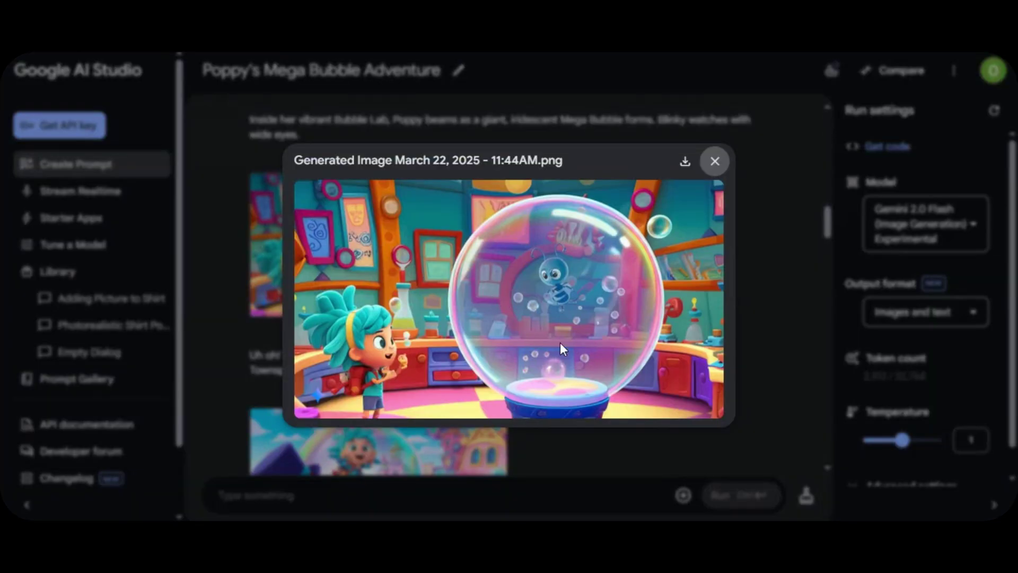
left_click(736, 197)
scroll(687, 286, "down", 5)
left_click(495, 289)
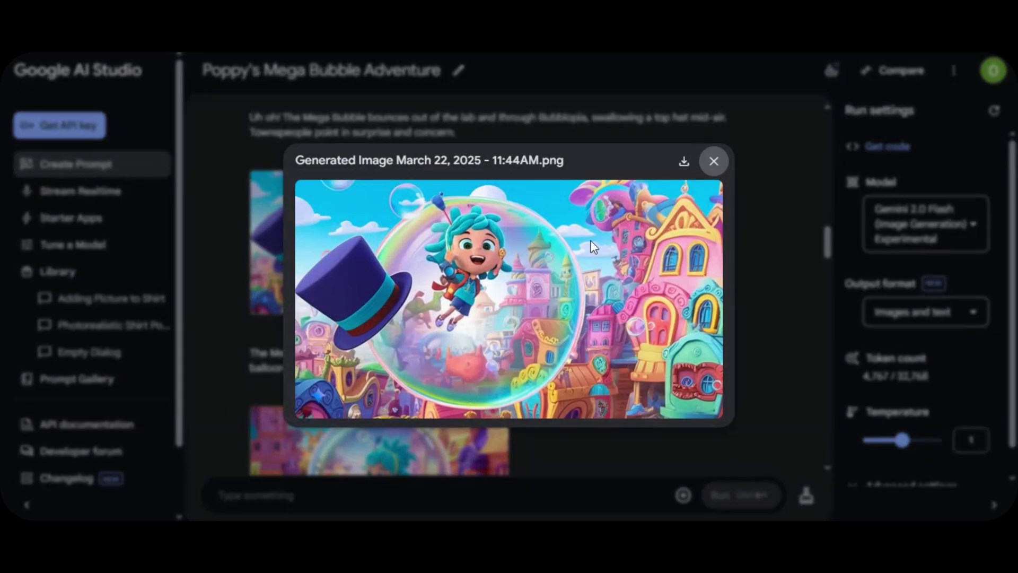
left_click(715, 161)
scroll(674, 231, "down", 5)
left_click(495, 298)
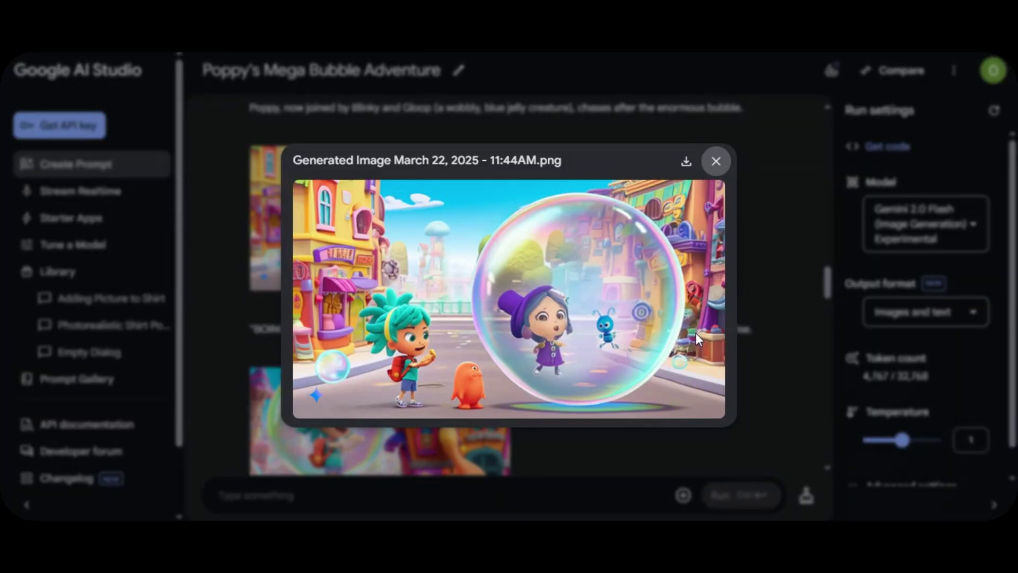
left_click(716, 161)
left_click(498, 260)
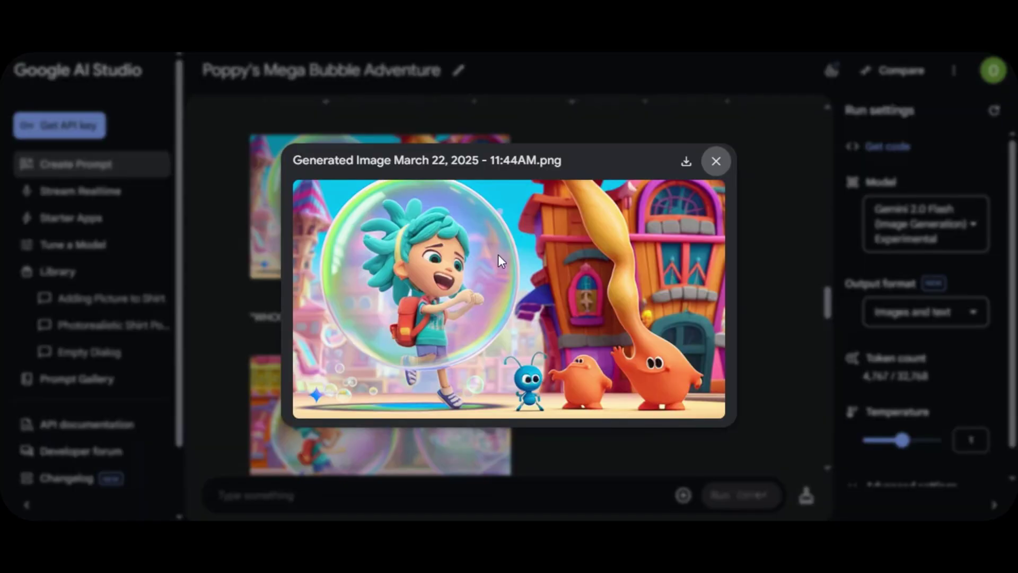
left_click(713, 161)
- View the certificate and bicycle bubble illustrations at full size
scroll(621, 275, "down", 3)
scroll(622, 275, "down", 15)
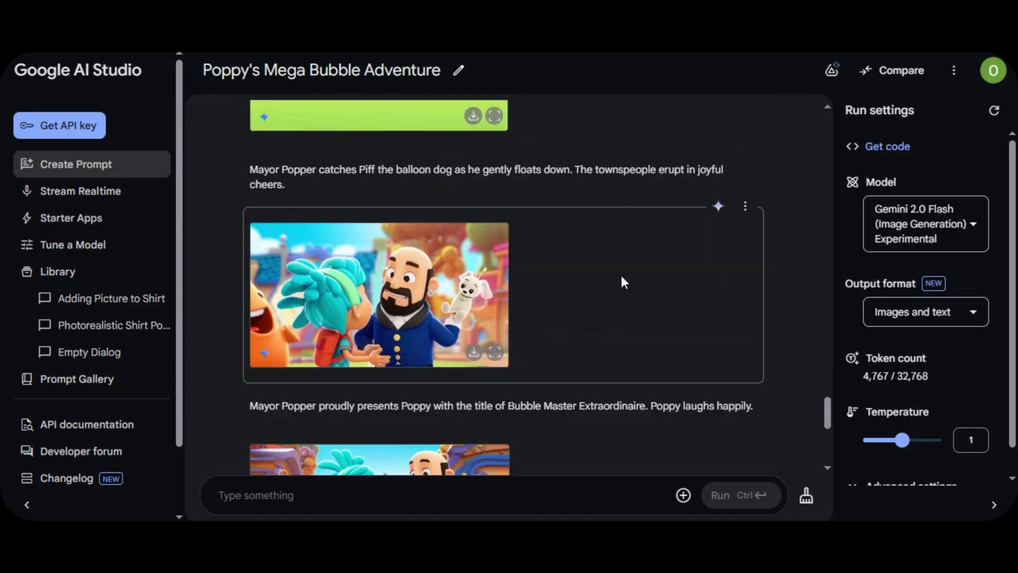
left_click(494, 248)
left_click(713, 160)
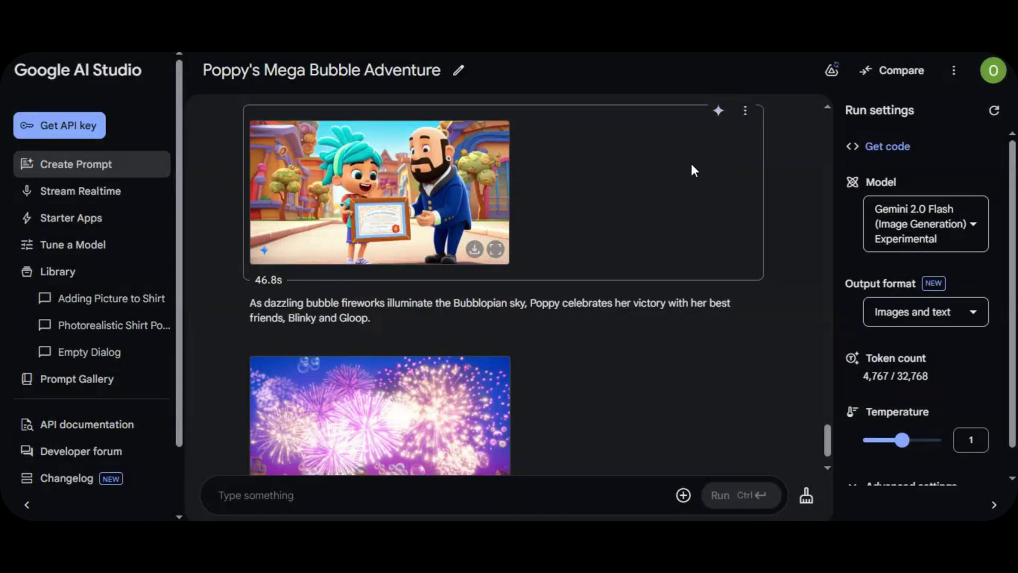
scroll(676, 182, "up", 2)
scroll(676, 182, "up", 10)
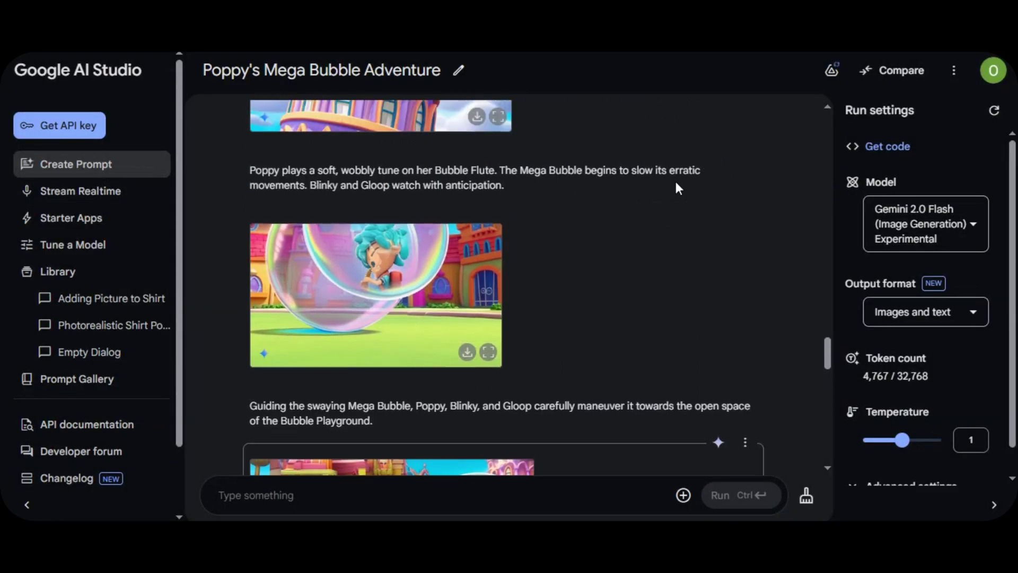
scroll(676, 182, "up", 6)
left_click(492, 311)
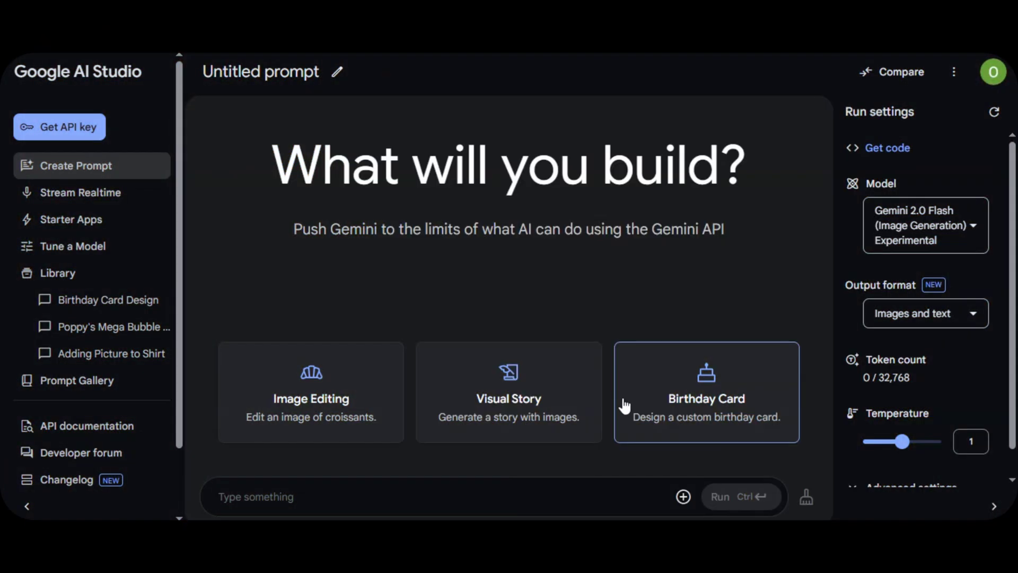
- Generate the floral Happy Birthday card from the Birthday Card starter, rerun it, and enlarge the new card
left_click(625, 406)
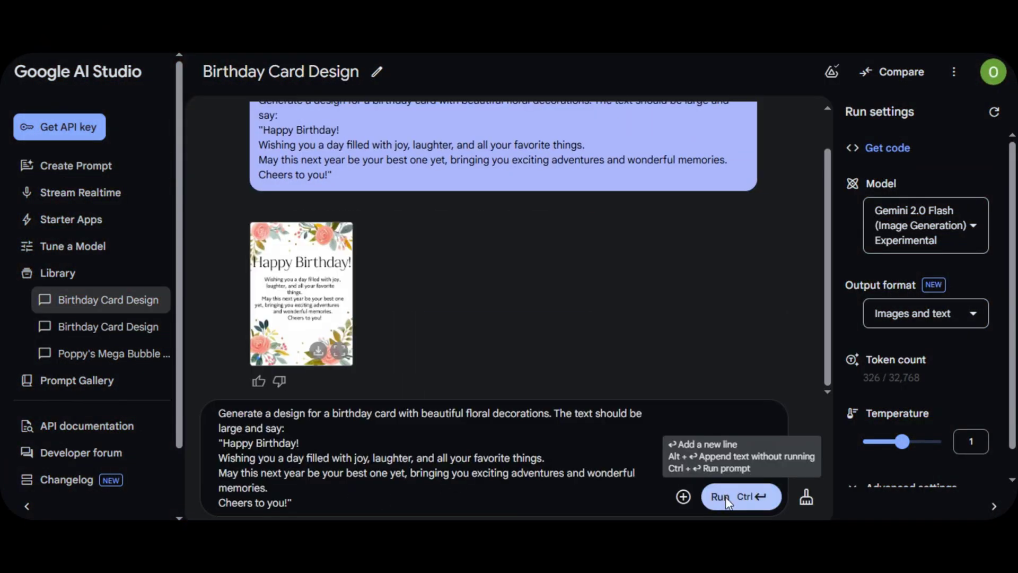
left_click(725, 499)
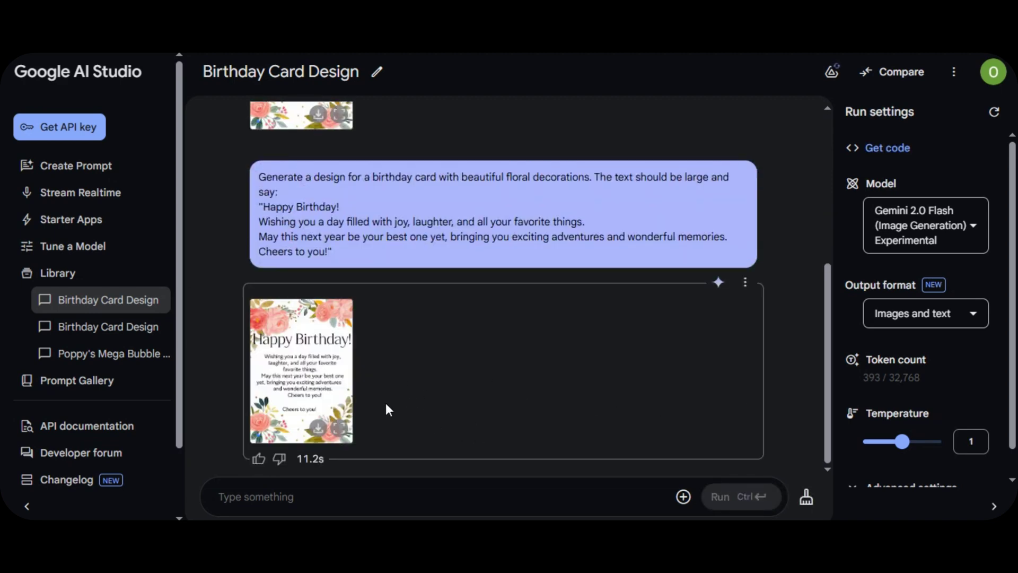
left_click(340, 427)
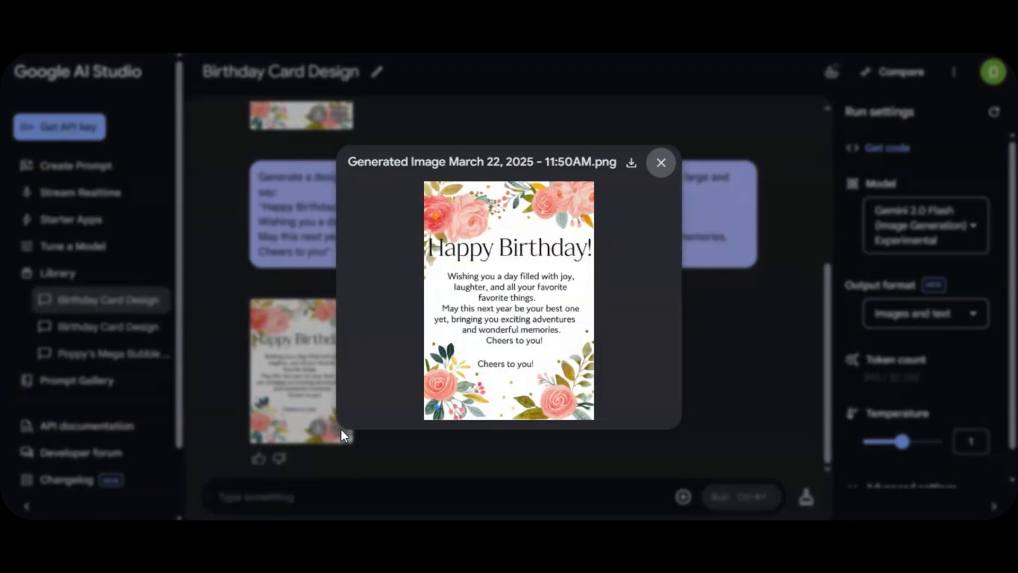